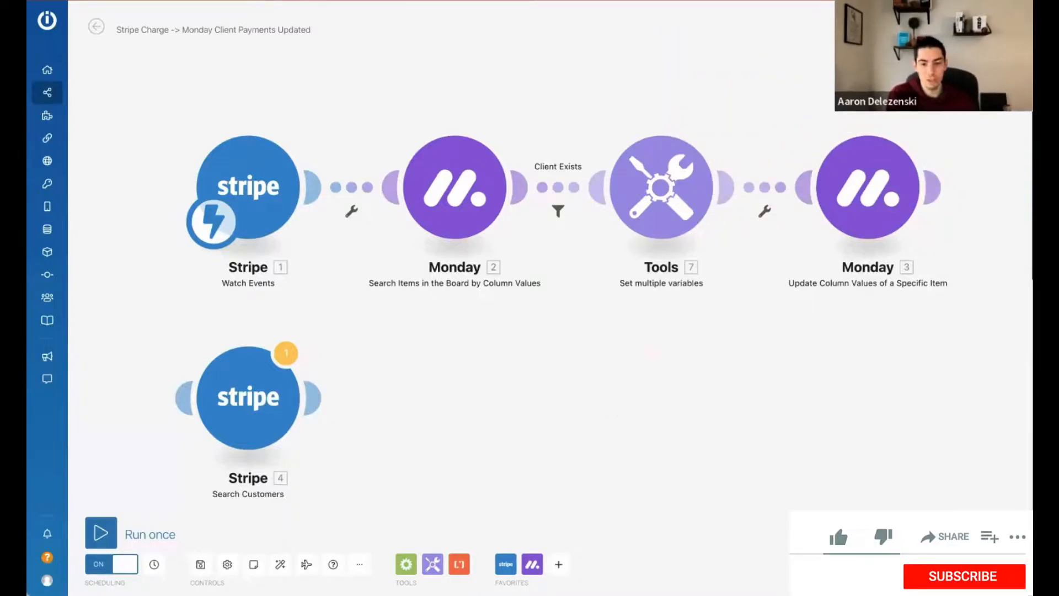
Open the NEW Booked Calendly Calls scenario for editing and examine its module flow through all router branches
key(super+t)
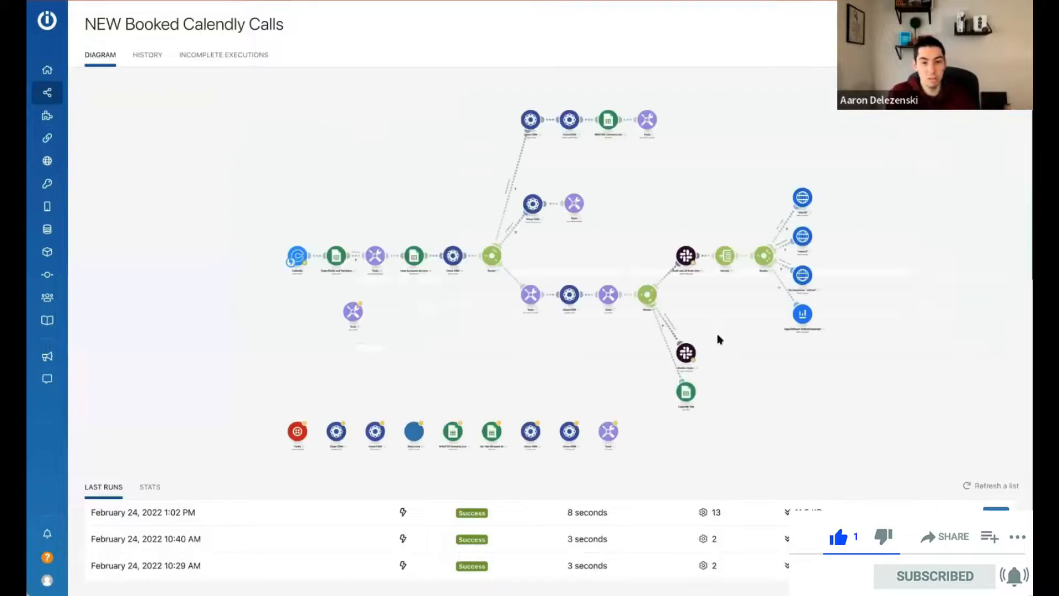
click(416, 299)
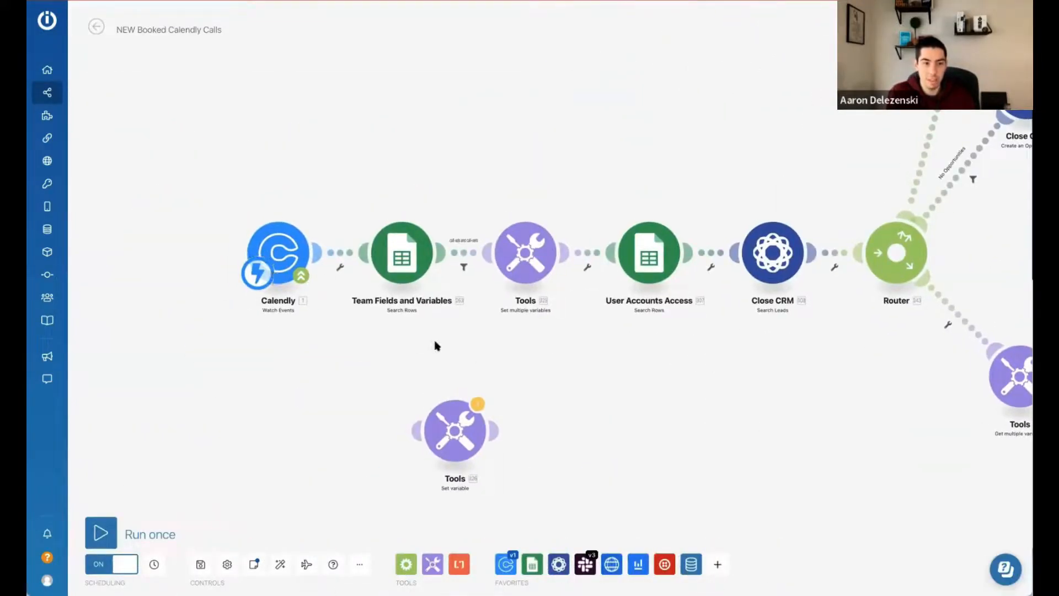
drag(435, 346, 283, 346)
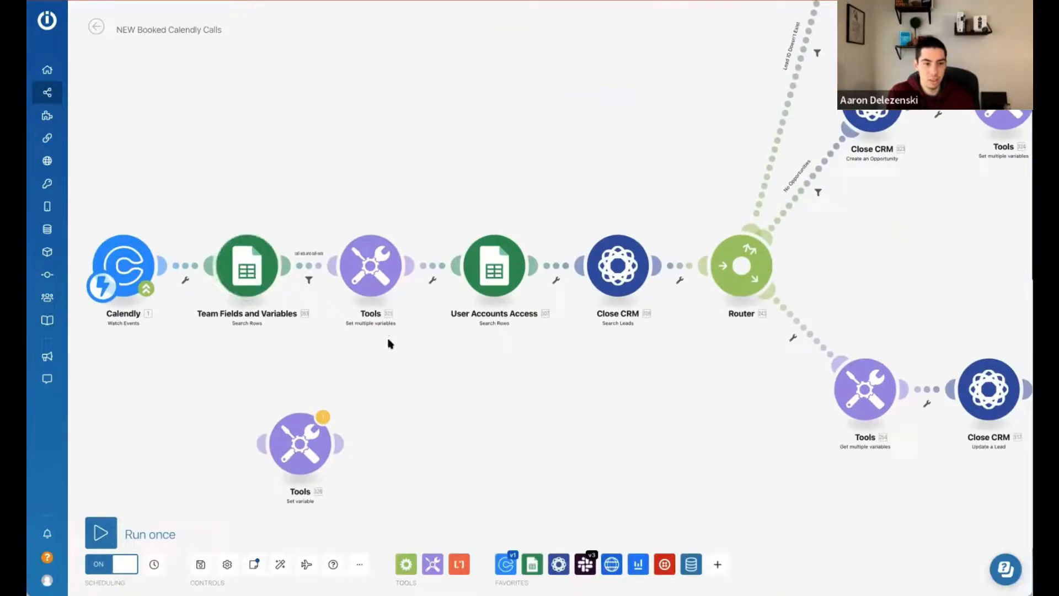
drag(537, 353, 421, 354)
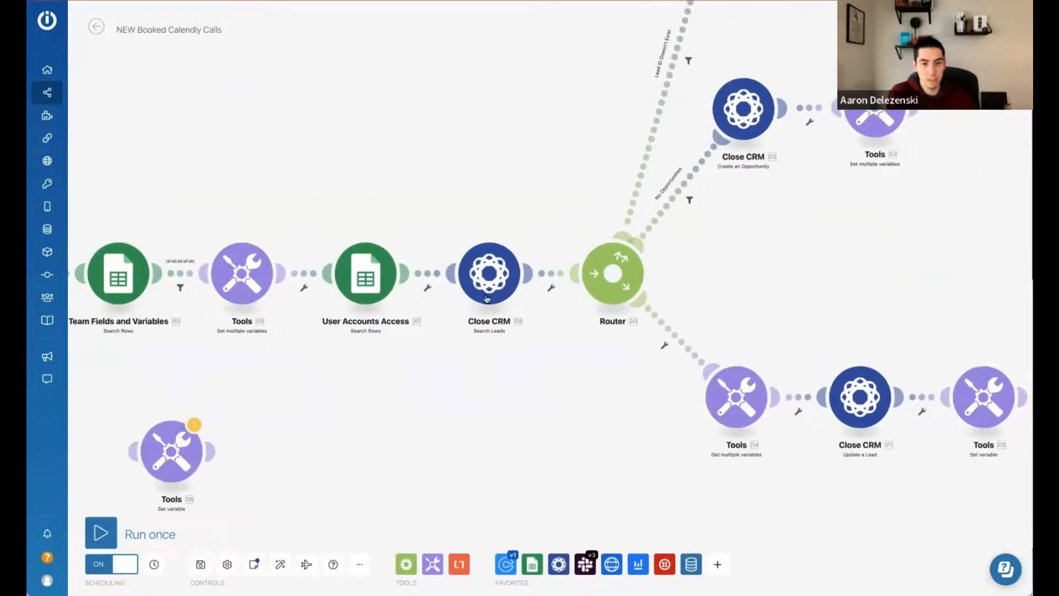
scroll(497, 342, down, 3)
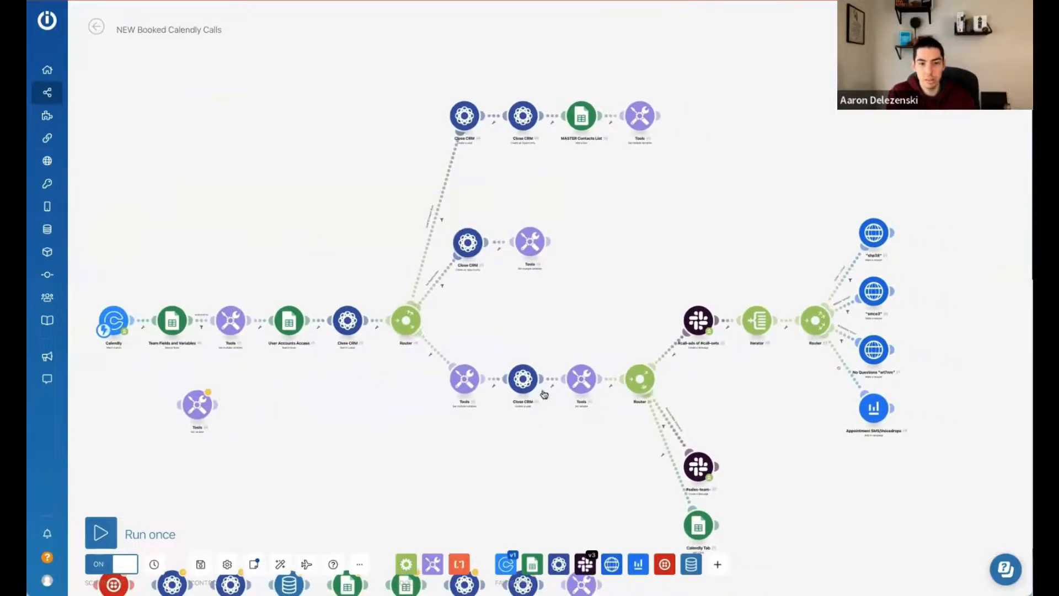
drag(695, 274, 643, 202)
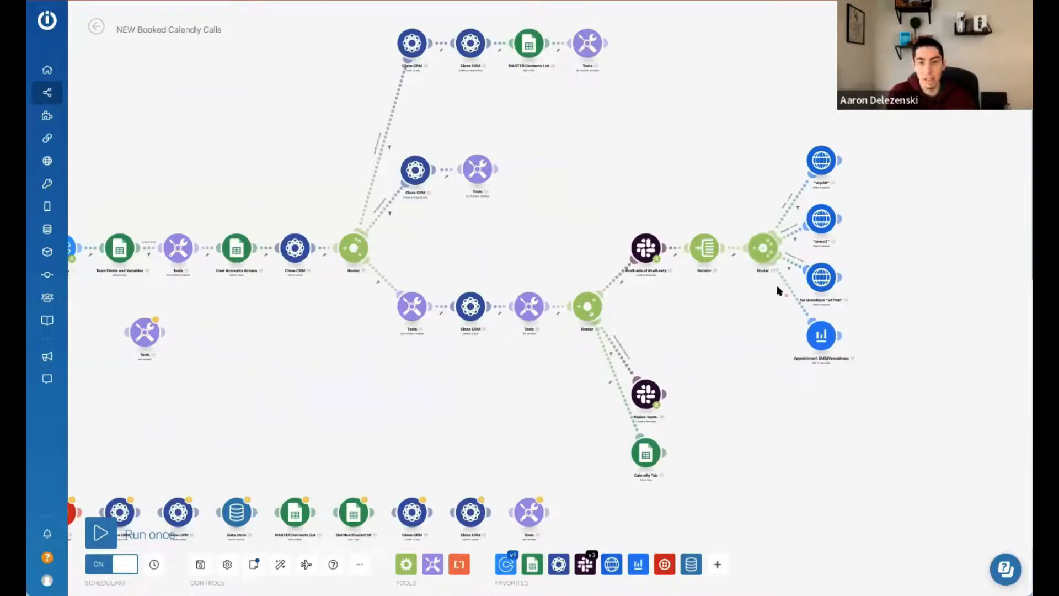
Add an empty route to the last router and reposition the iterator, the Slack call-sets module and the router before it
click(763, 249)
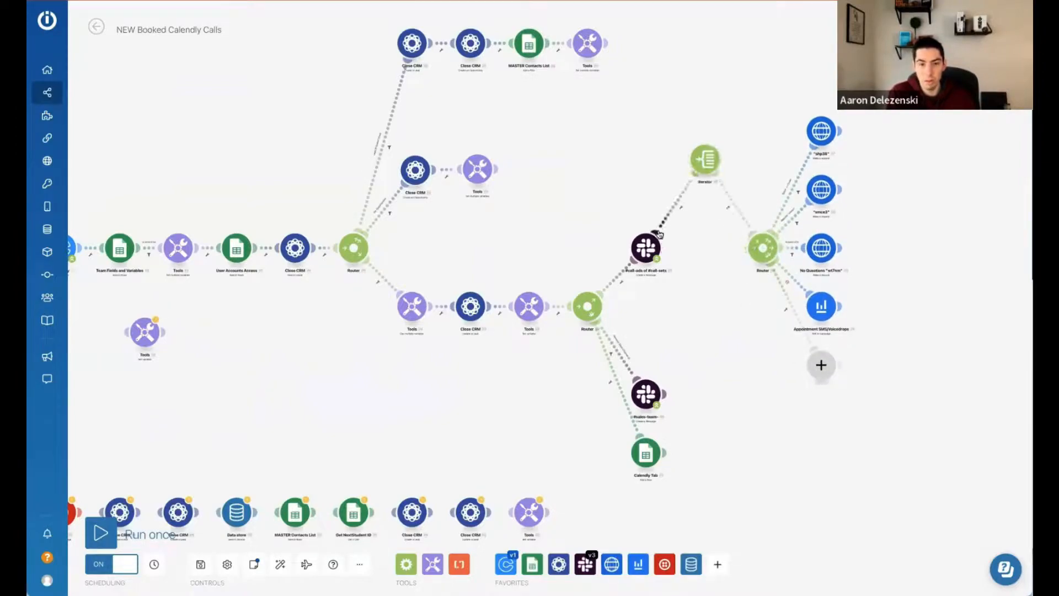
drag(647, 246, 611, 185)
drag(588, 311, 574, 360)
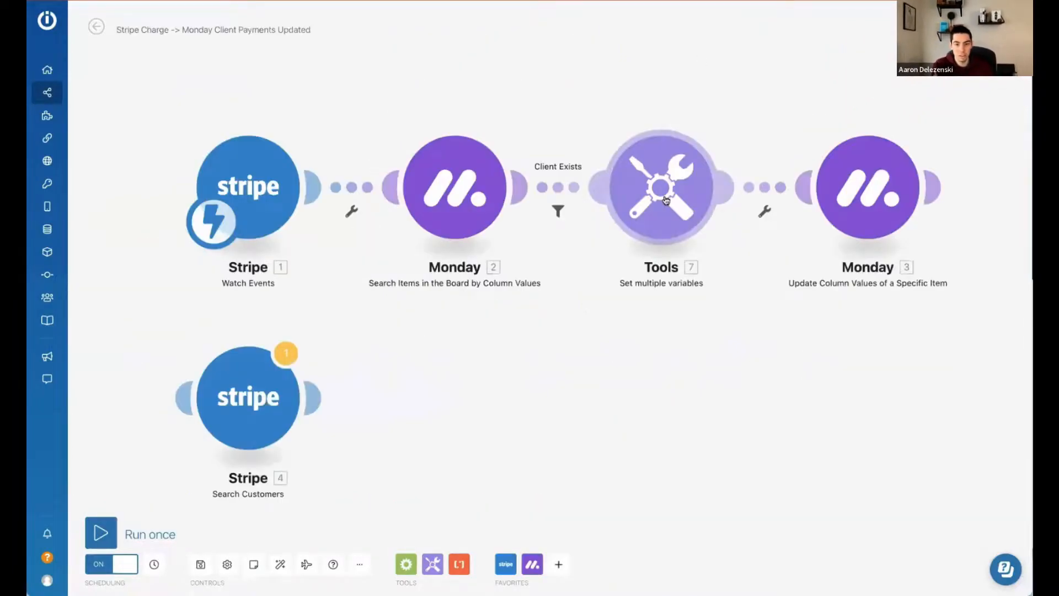
Examine the variables defined in the Tools module of the Stripe Charge -> Monday Client Payments Updated scenario
click(662, 187)
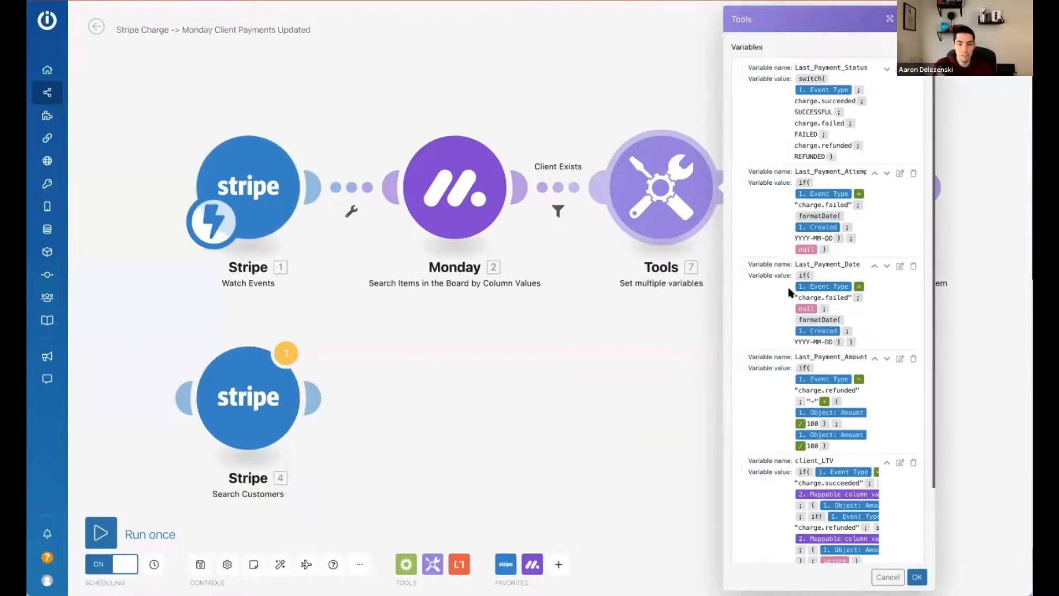
scroll(766, 406, down, 3)
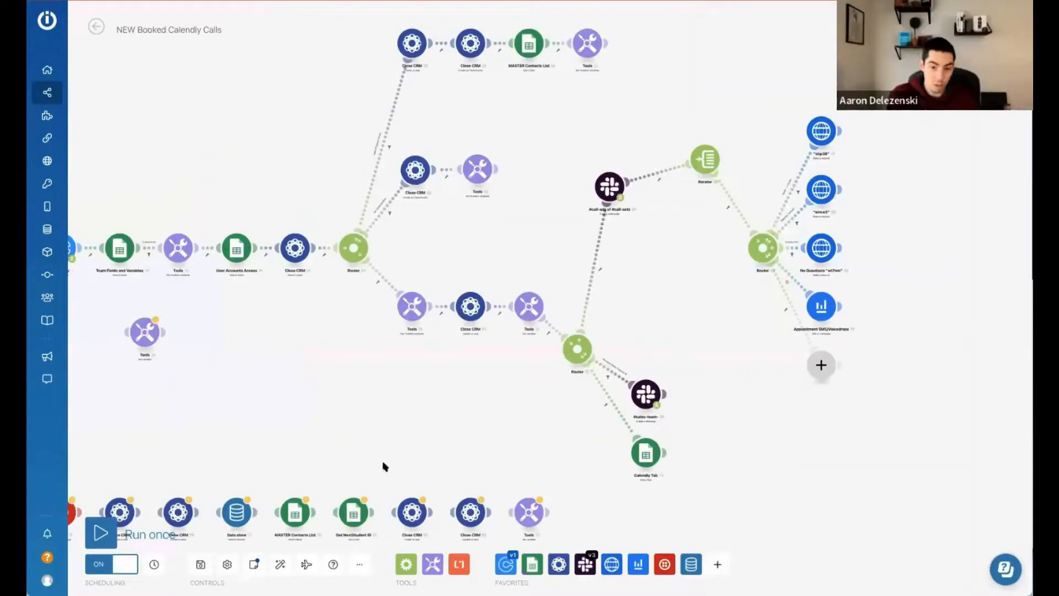
Auto-align the modules of the NEW Booked Calendly Calls scenario
click(280, 564)
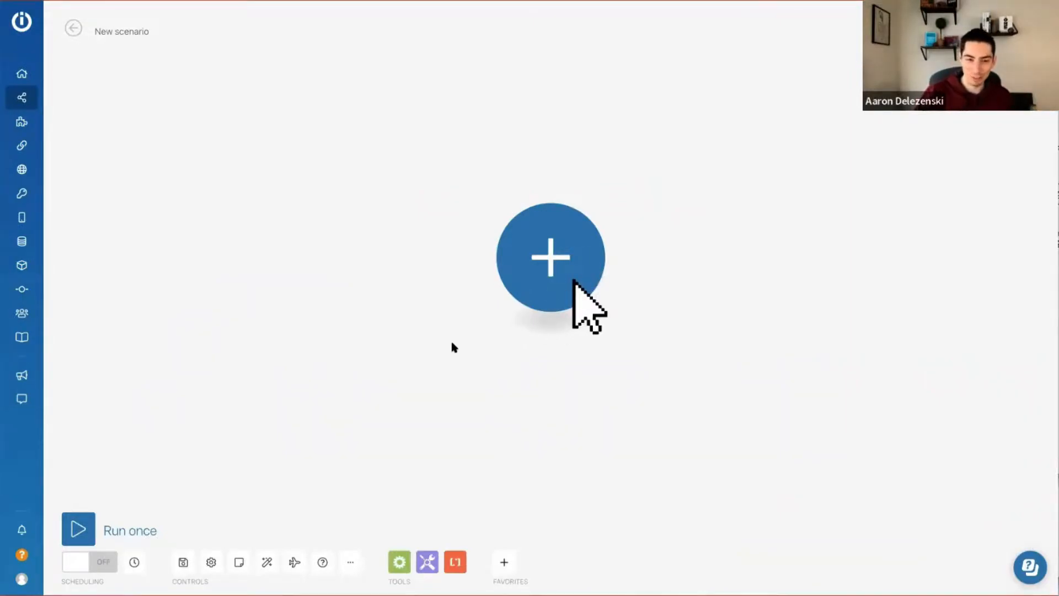
Browse the list of apps available for the first module of the new scenario
click(552, 263)
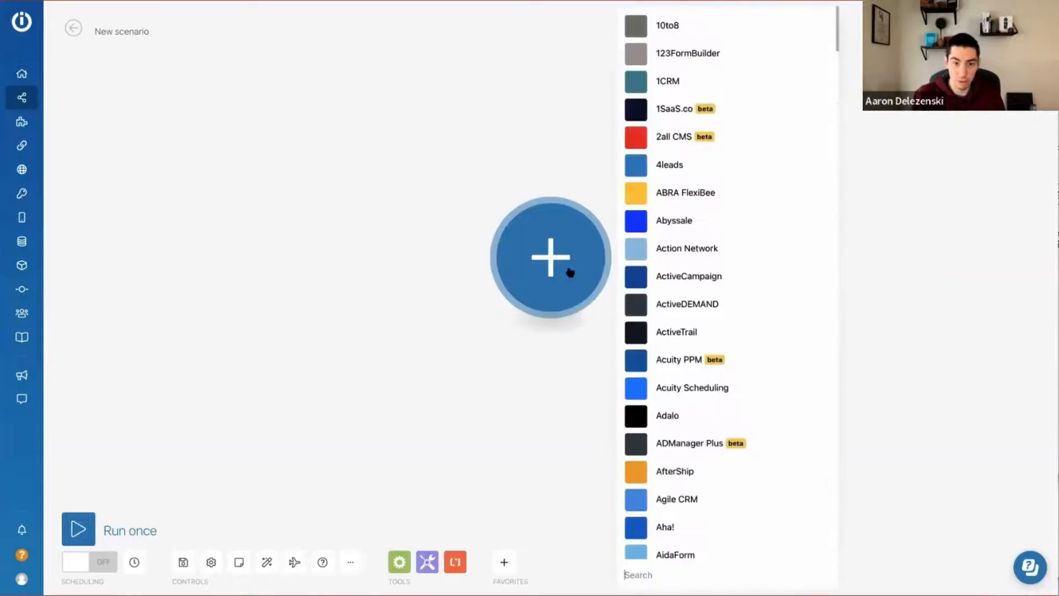
scroll(683, 353, down, 20)
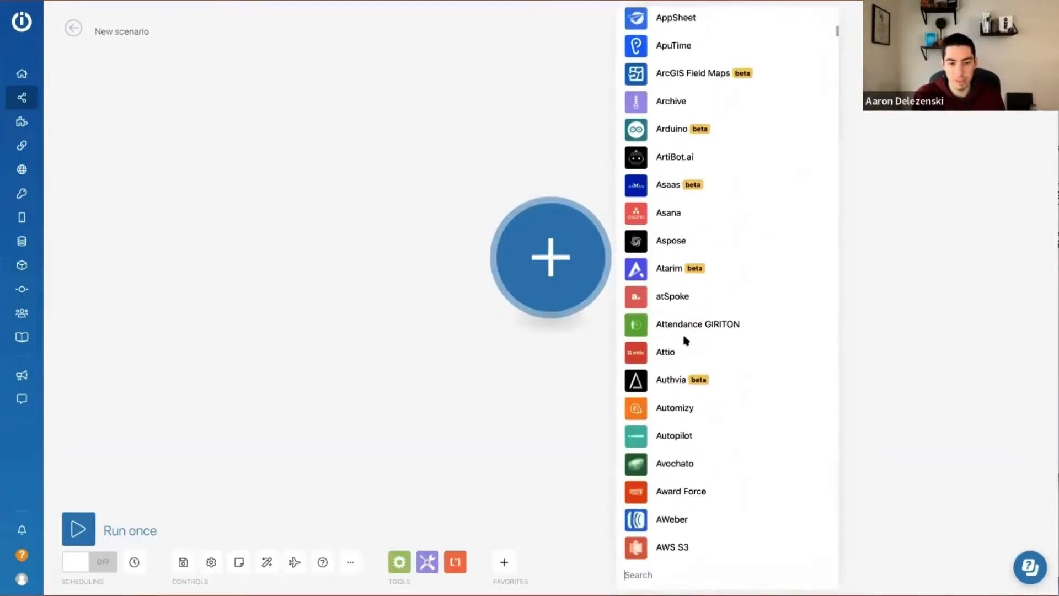
scroll(683, 337, down, 17)
scroll(670, 358, up, 20)
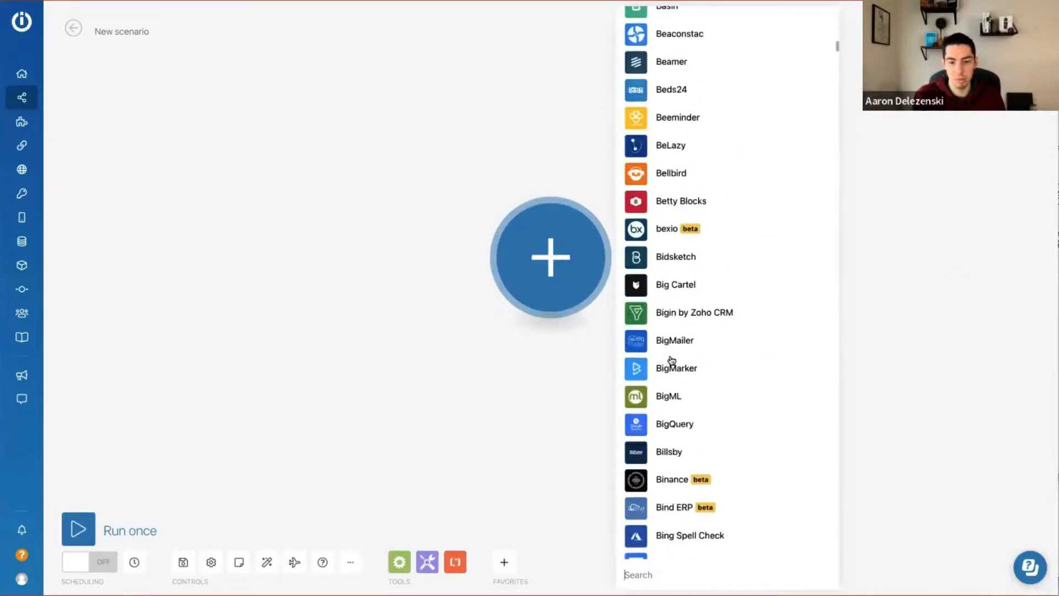
scroll(654, 377, up, 20)
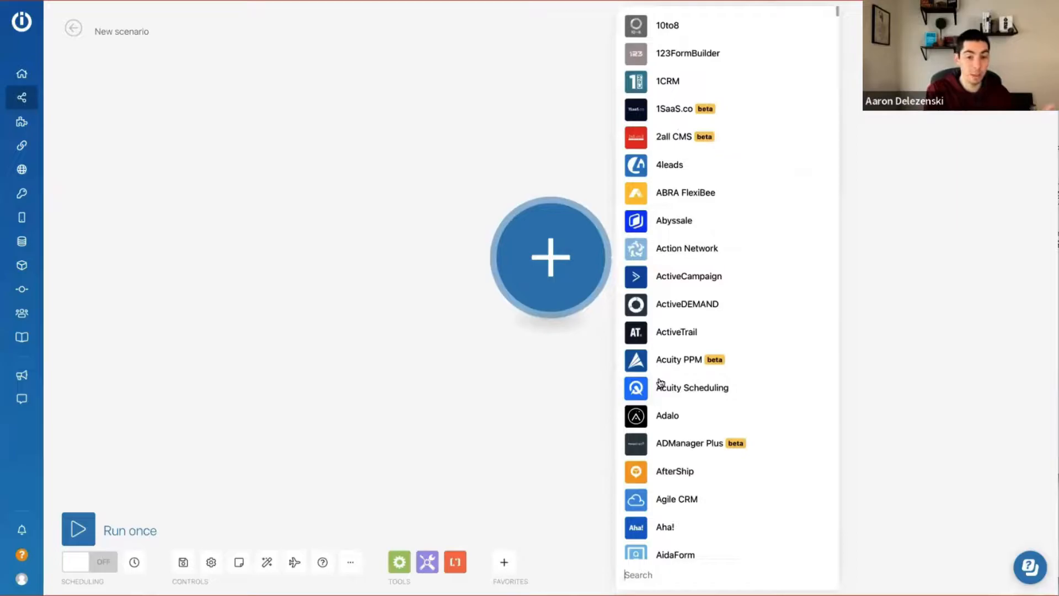
Search the app list for "kaj" and clear the search
text(kaj)
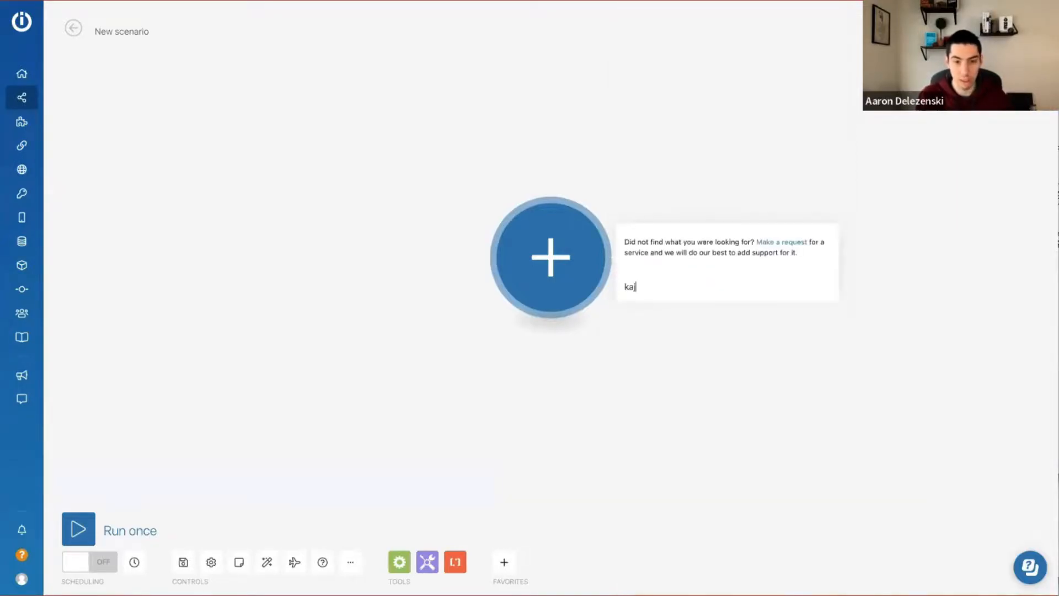
key(BackSpace)
key(BackSpace)
key(BackSpace)
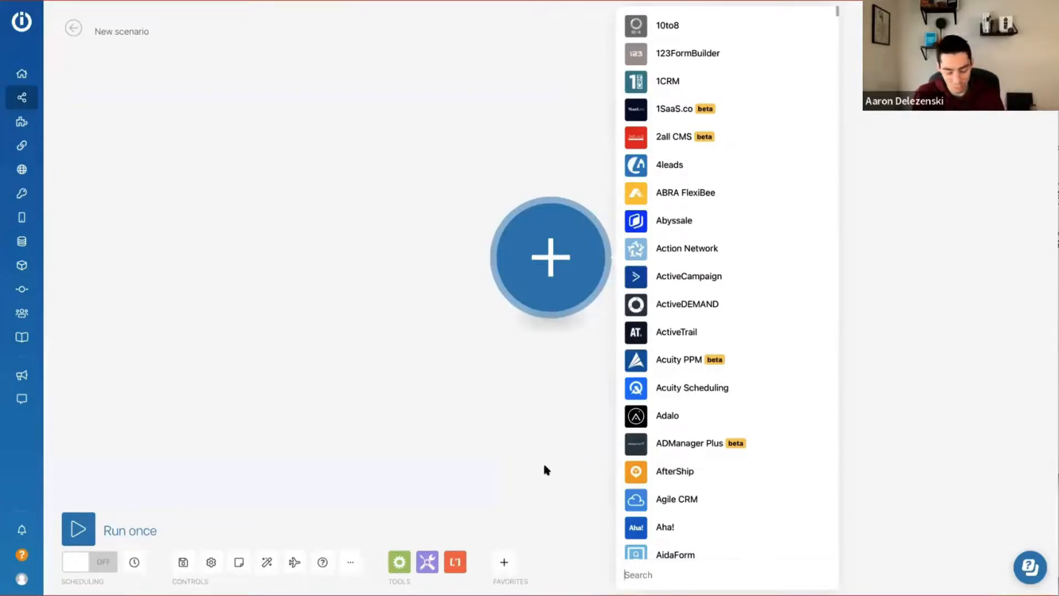
Search for "fac" and add the Facebook Lead Ads New Lead trigger as the first module
text(fac)
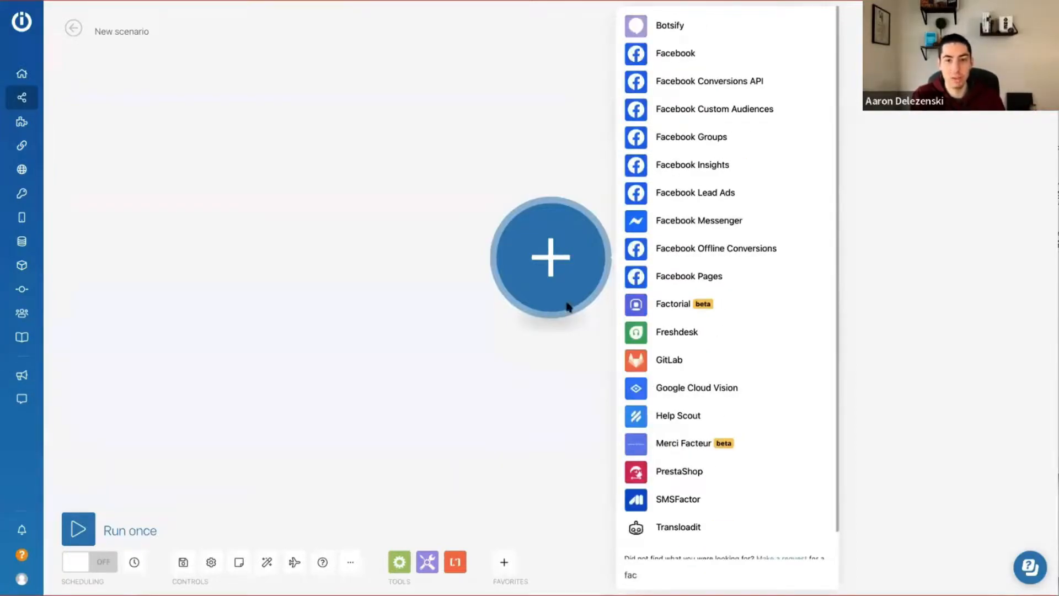
click(684, 193)
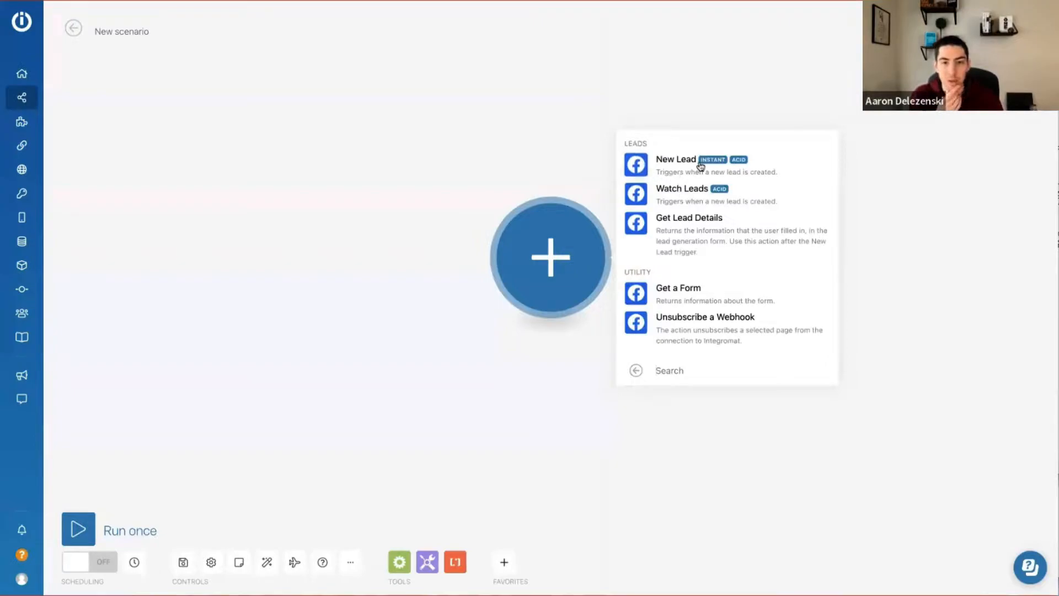
click(635, 161)
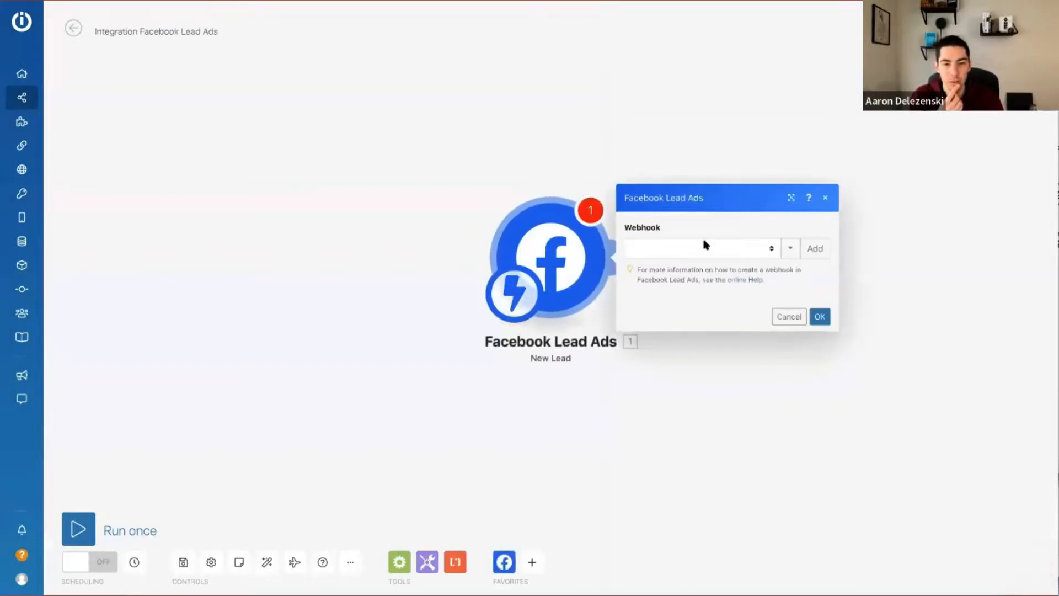
Create a webhook for the Delz Digital (Amsterdam) page and the Cryo Clients form and attach it to the Facebook Lead Ads trigger
click(752, 249)
click(748, 255)
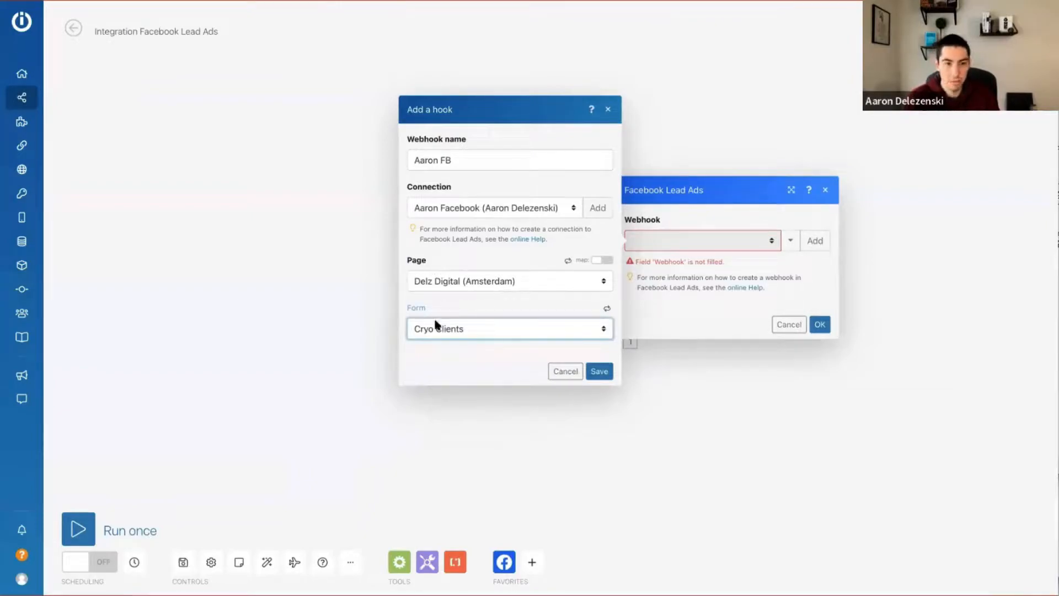
click(600, 372)
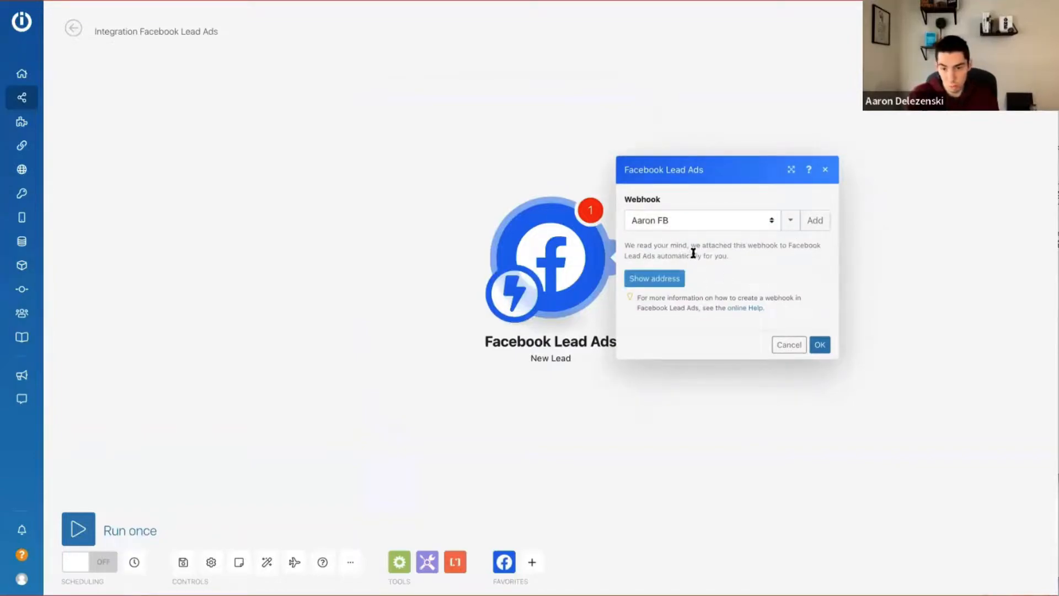
click(820, 345)
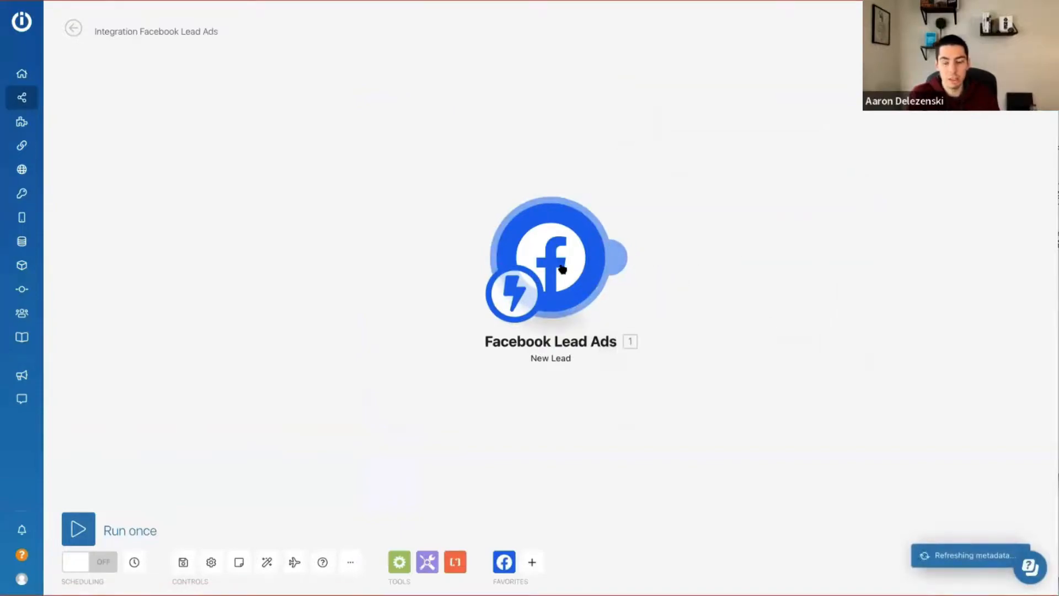
Run the scenario once and stop the execution
click(79, 529)
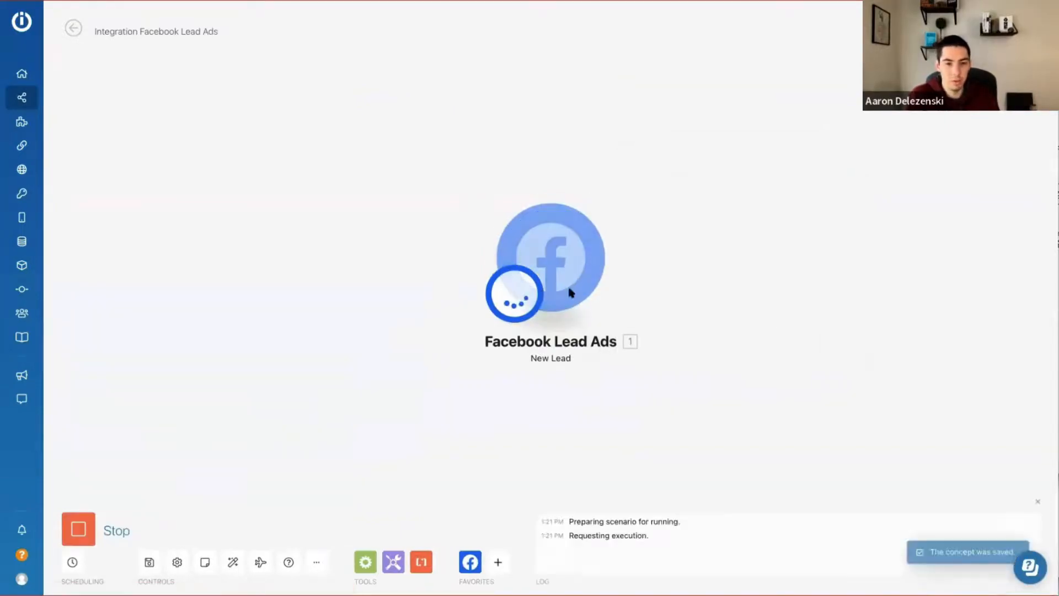
click(78, 529)
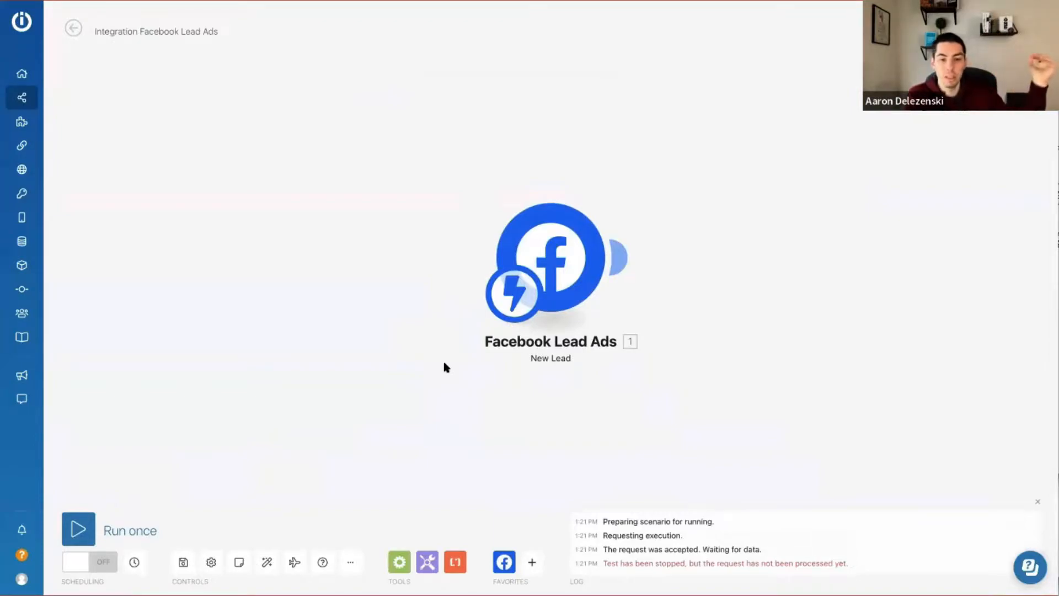
Schedule the Facebook Lead Ads trigger to run at regular intervals of 1 minute
click(506, 315)
click(605, 294)
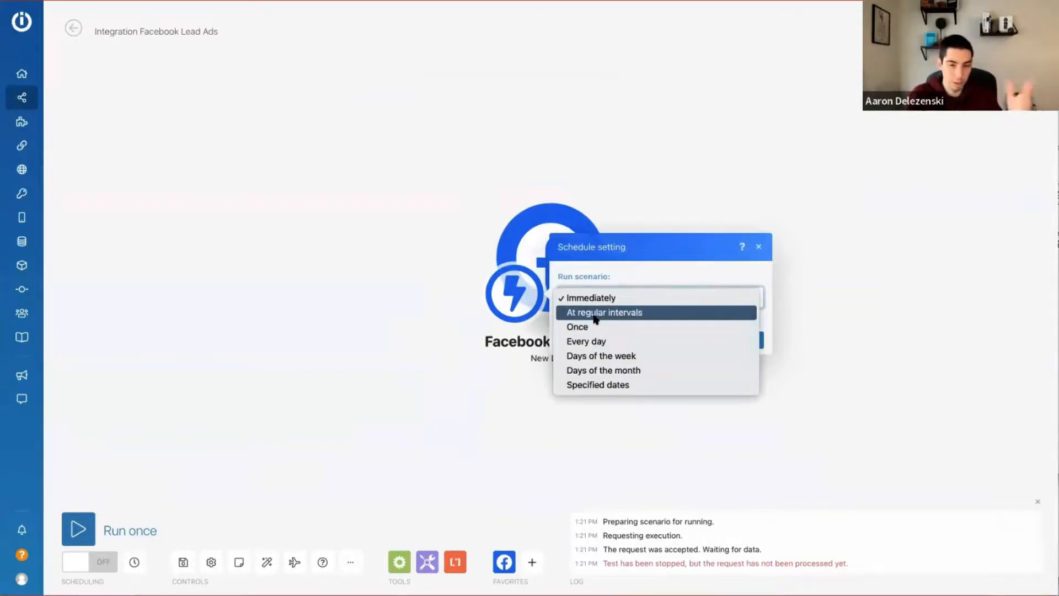
click(595, 315)
click(577, 254)
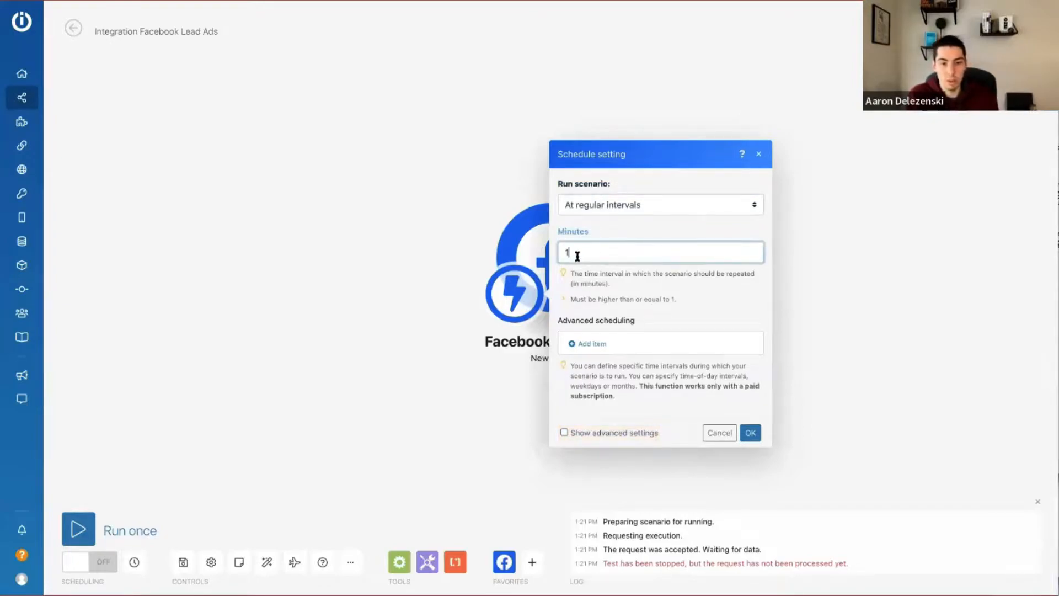
click(750, 432)
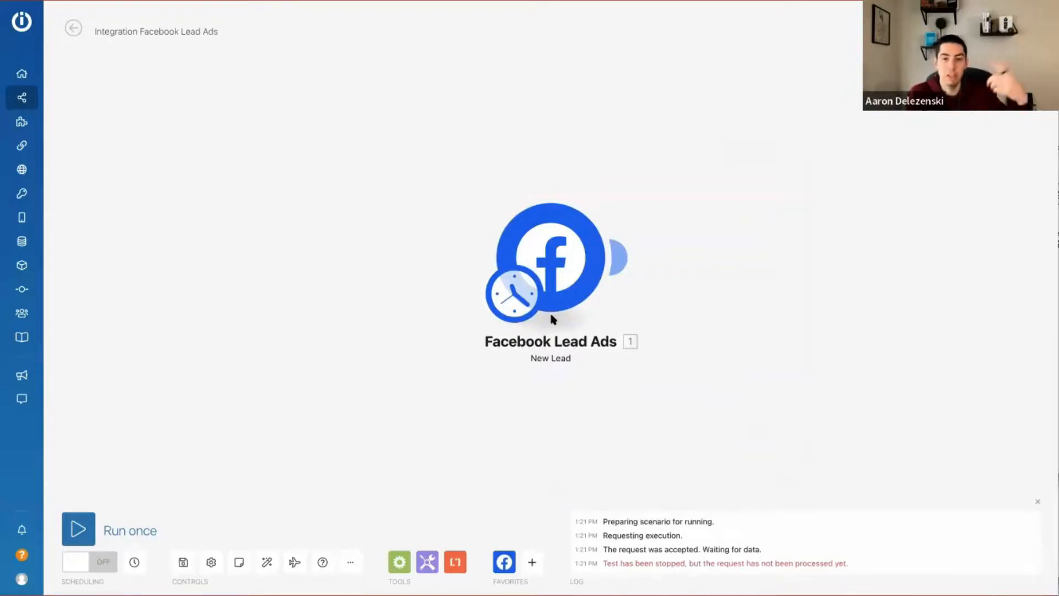
Set the trigger's schedule to run the scenario immediately
click(551, 318)
click(612, 205)
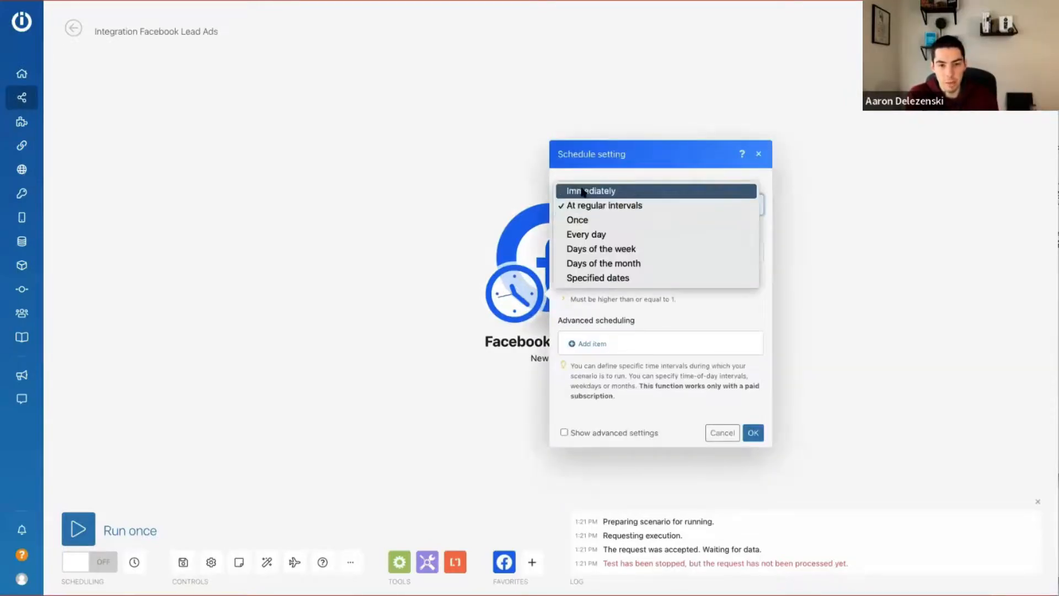
click(615, 189)
click(753, 340)
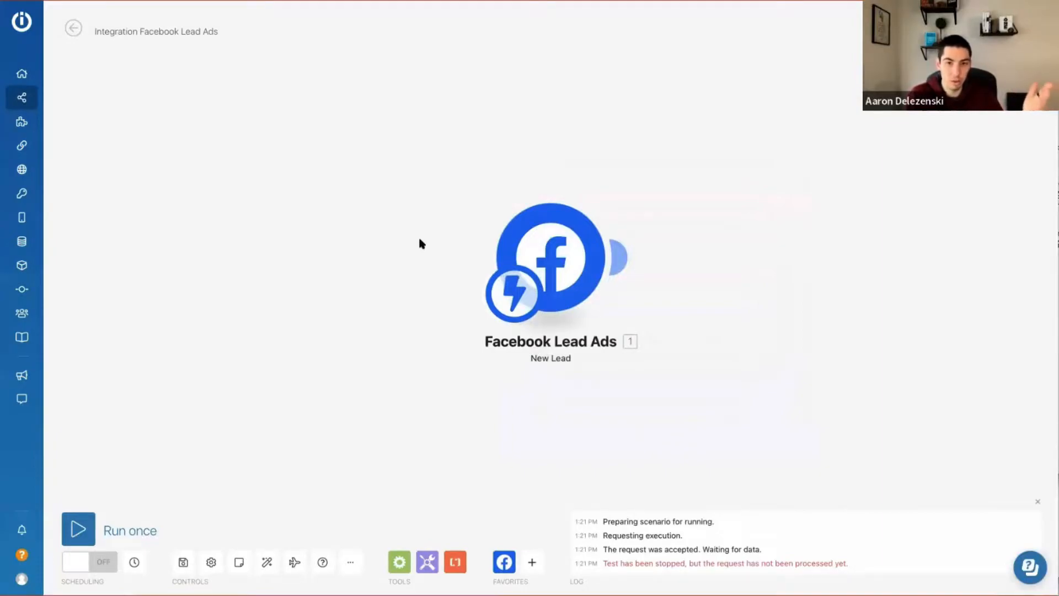
Search for "shee" and add a Google Sheets Add a Row module after the Facebook Lead Ads trigger
click(618, 257)
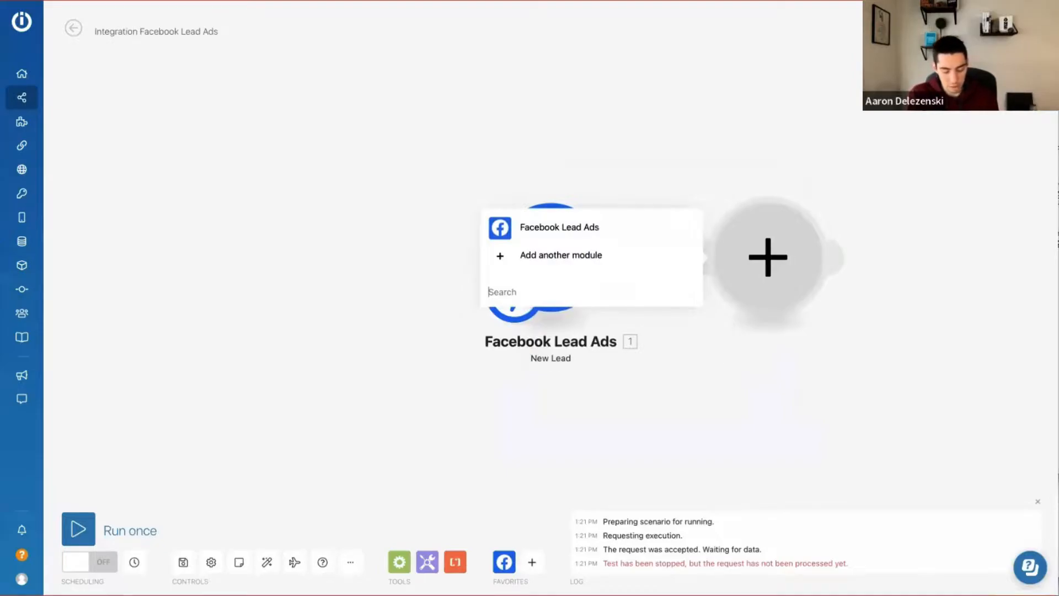
text(shee)
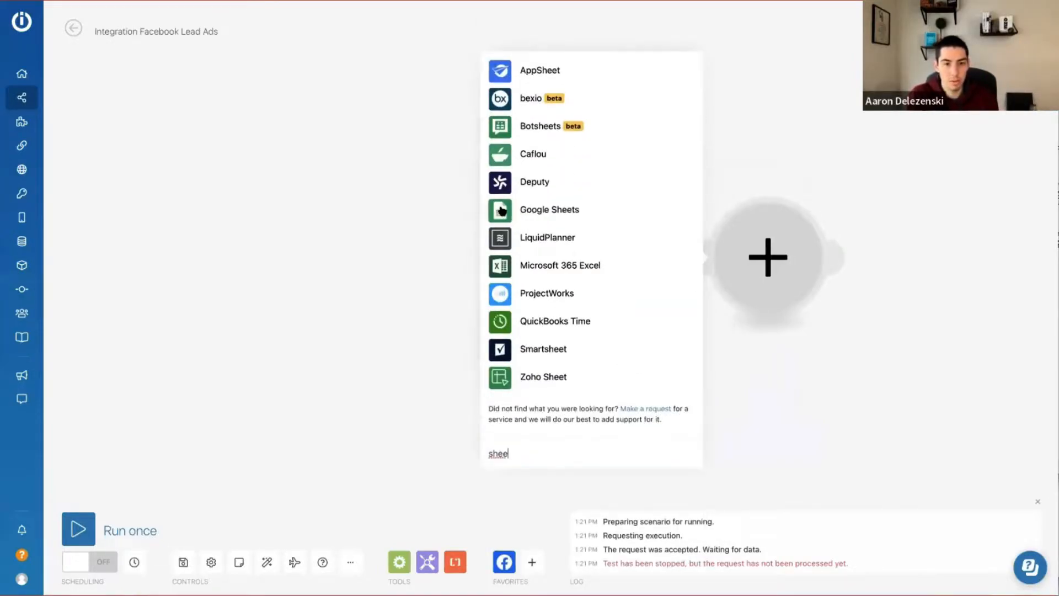
click(501, 210)
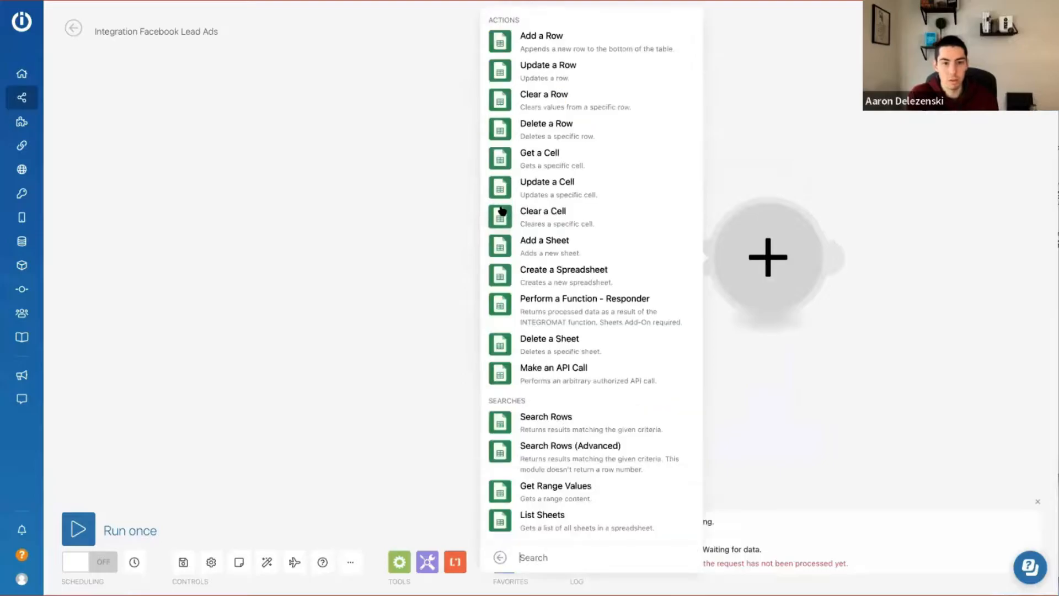
click(503, 41)
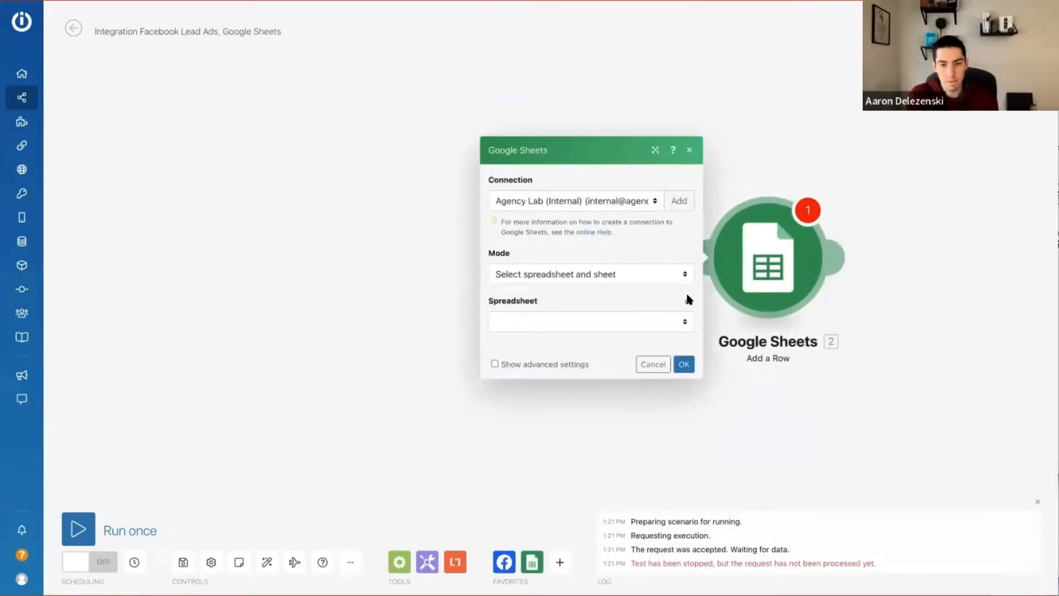
click(838, 260)
click(590, 246)
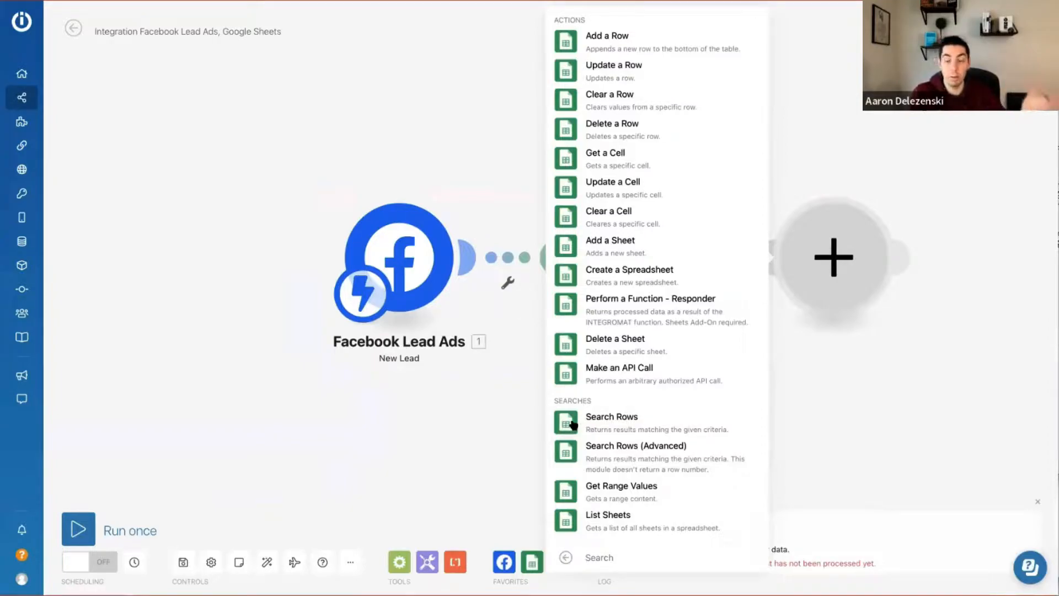
key(Escape)
Insert a Google Sheets Search Rows module between the Facebook Lead Ads trigger and the Add a Row module
drag(650, 276, 820, 272)
right_click(599, 255)
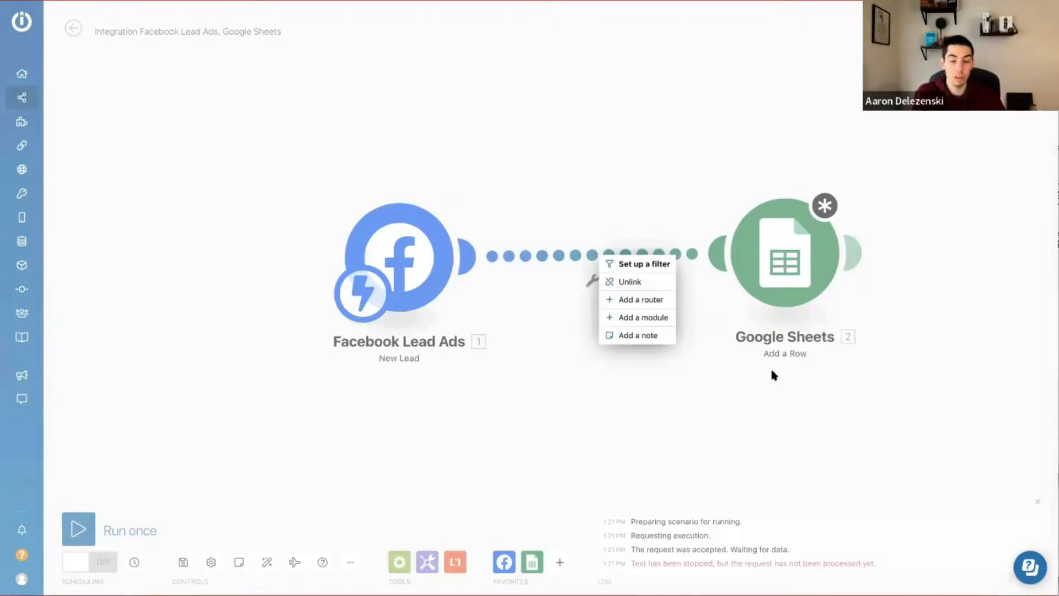
click(634, 317)
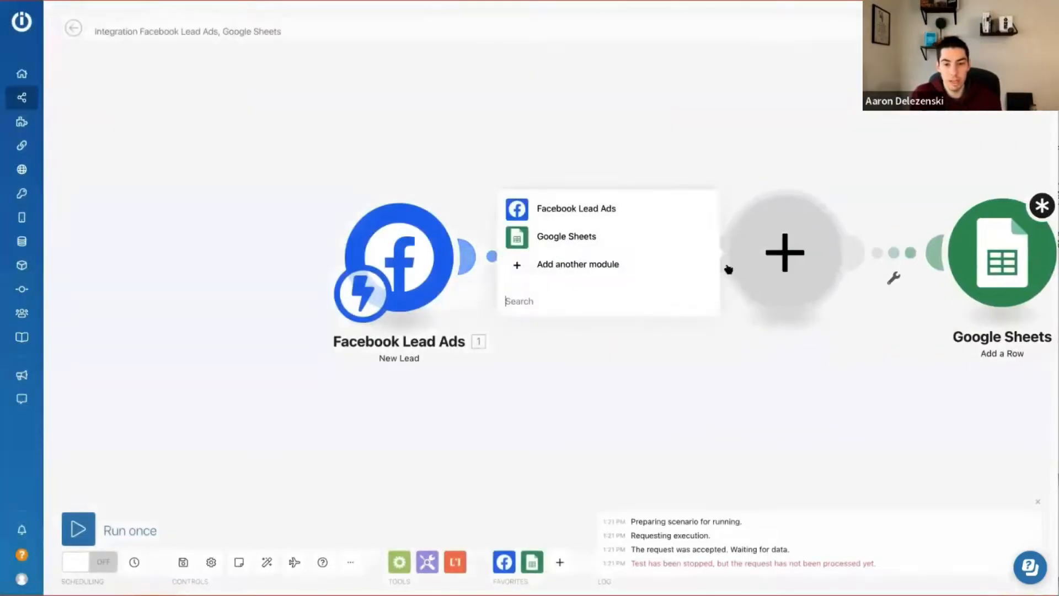
click(607, 246)
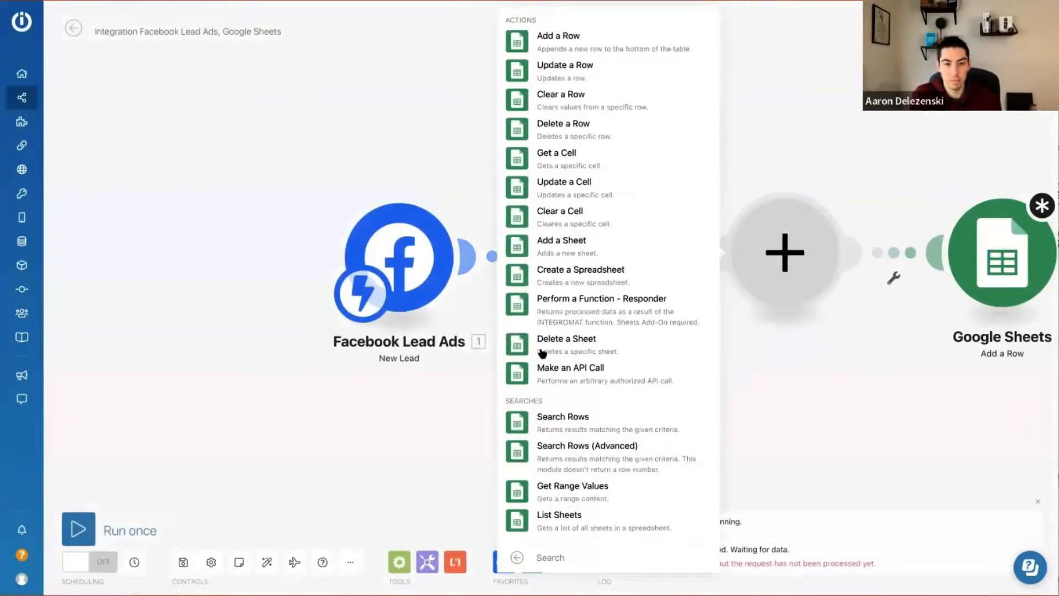
click(547, 431)
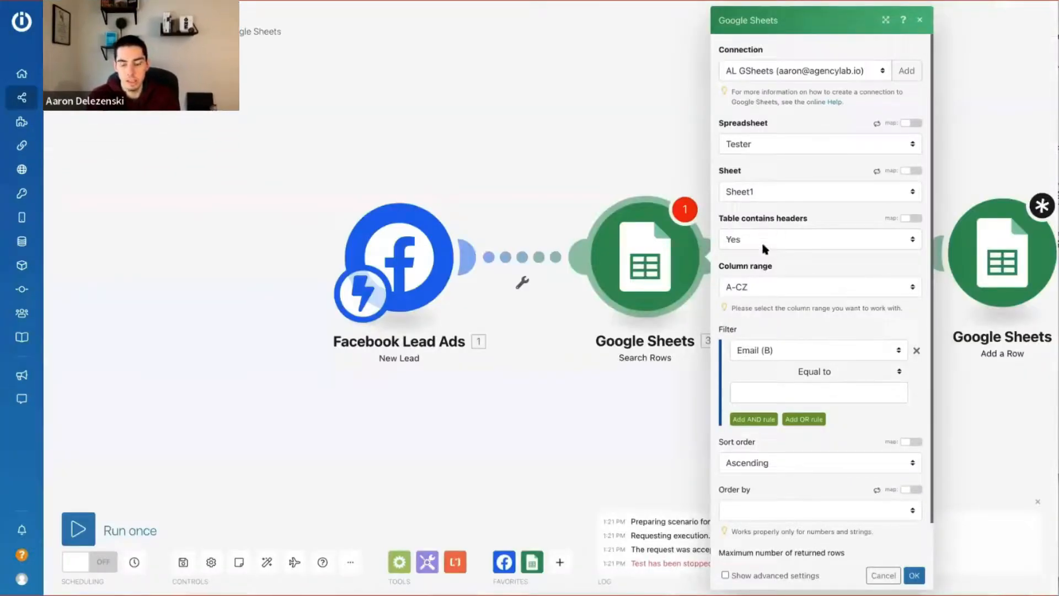
Set the Search Rows filter to compare the Email (B) column using Equal to (case insensitive)
click(746, 353)
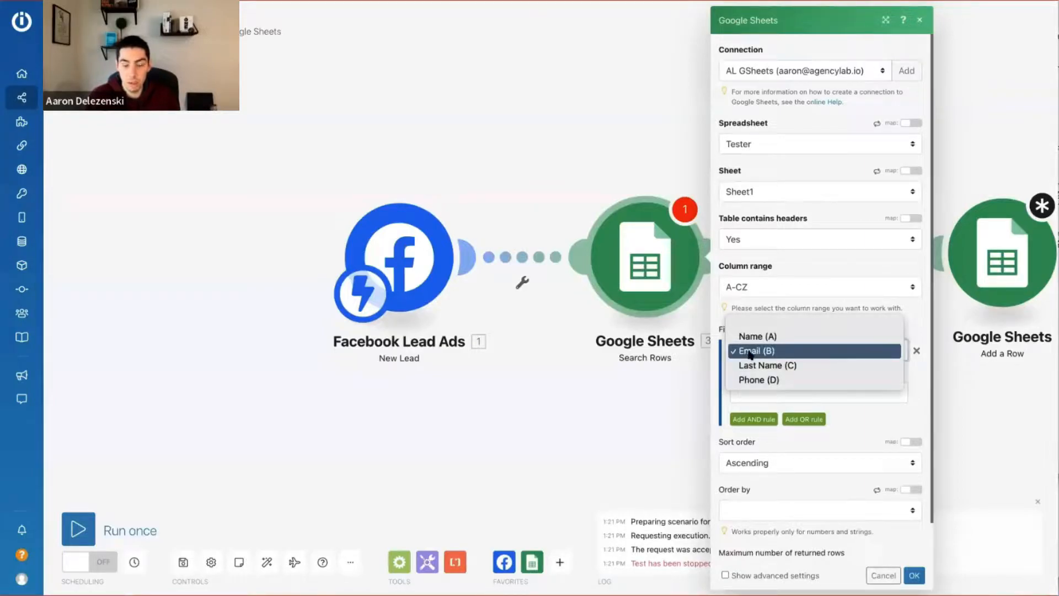
click(750, 352)
click(802, 372)
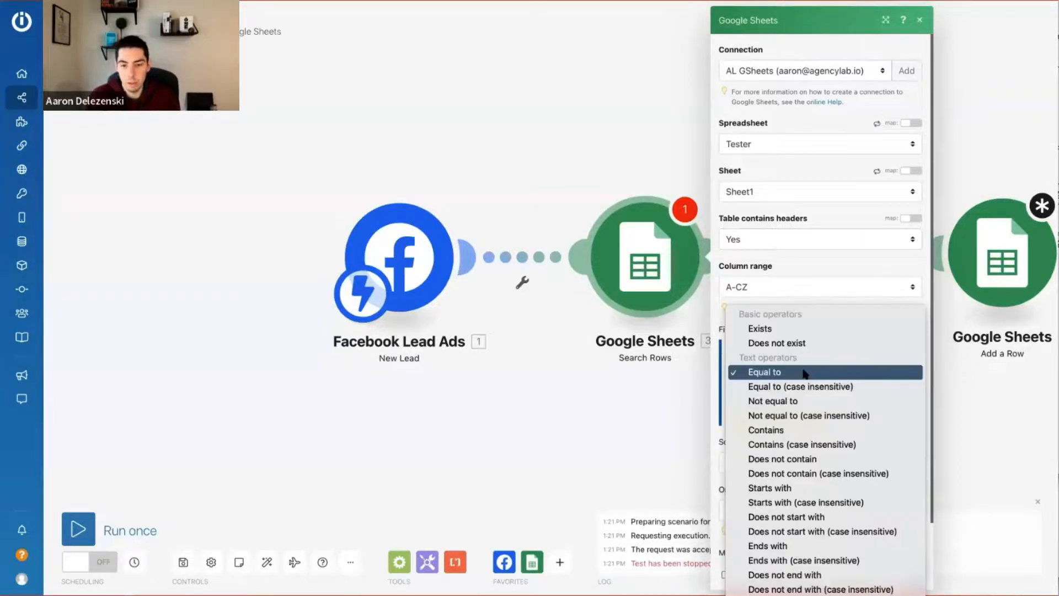
scroll(805, 496, down, 5)
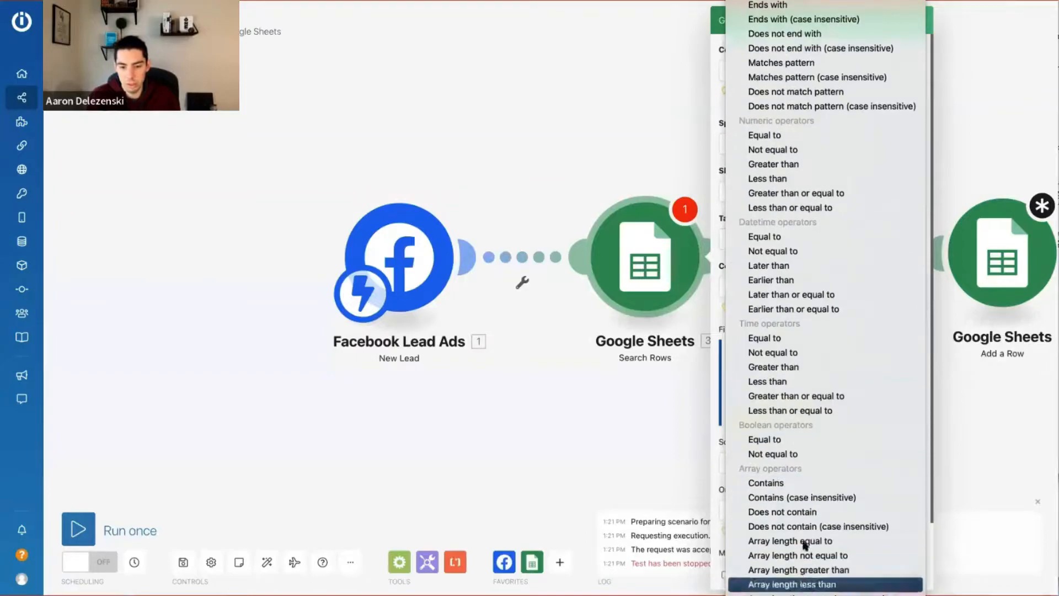
scroll(794, 331, up, 5)
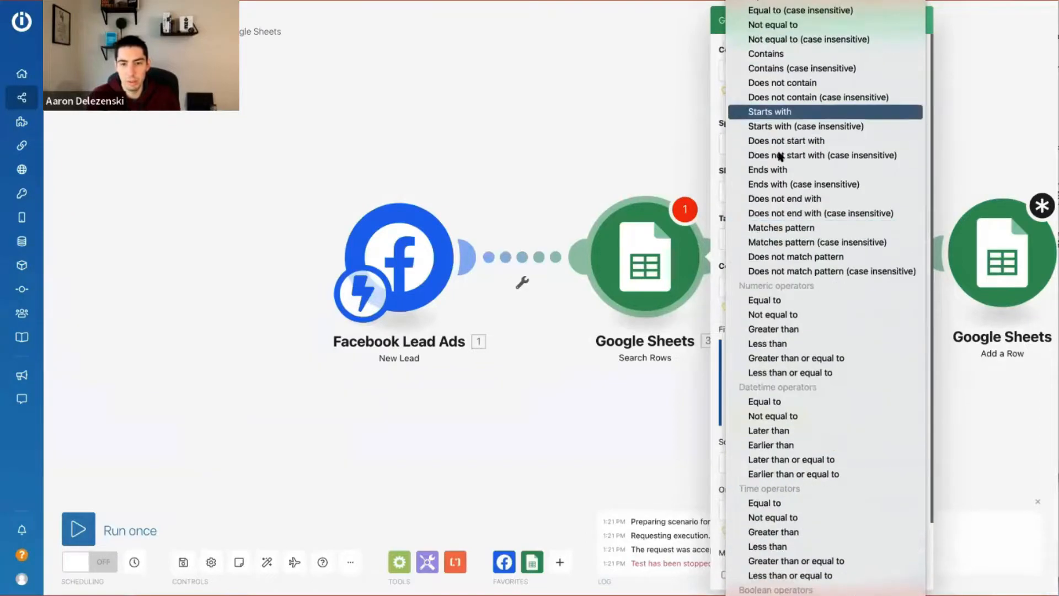
click(776, 12)
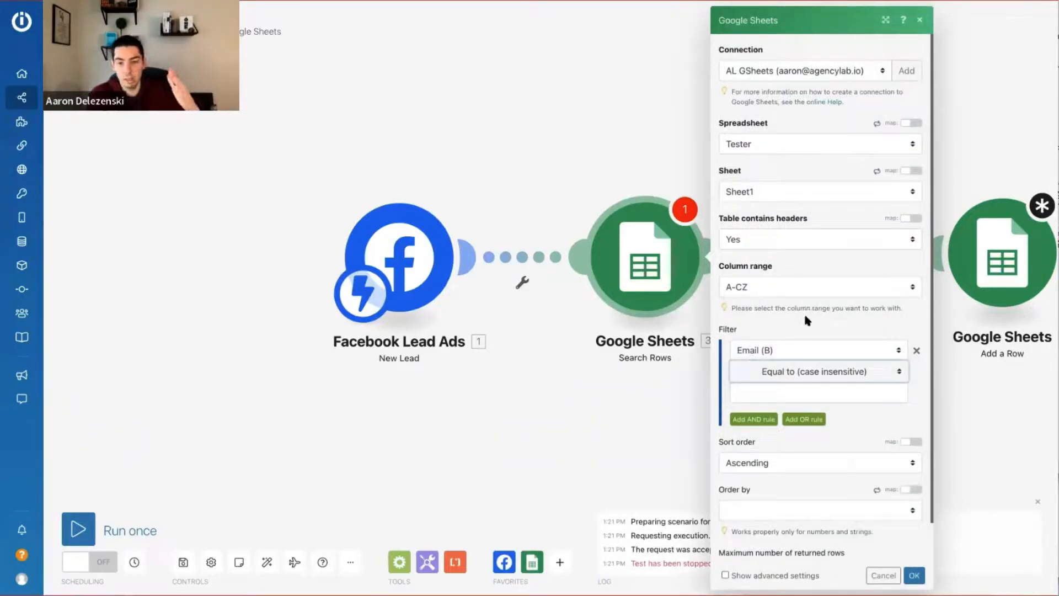
Map the lead's Best Email Address as the Search Rows filter value and save the module settings
click(794, 393)
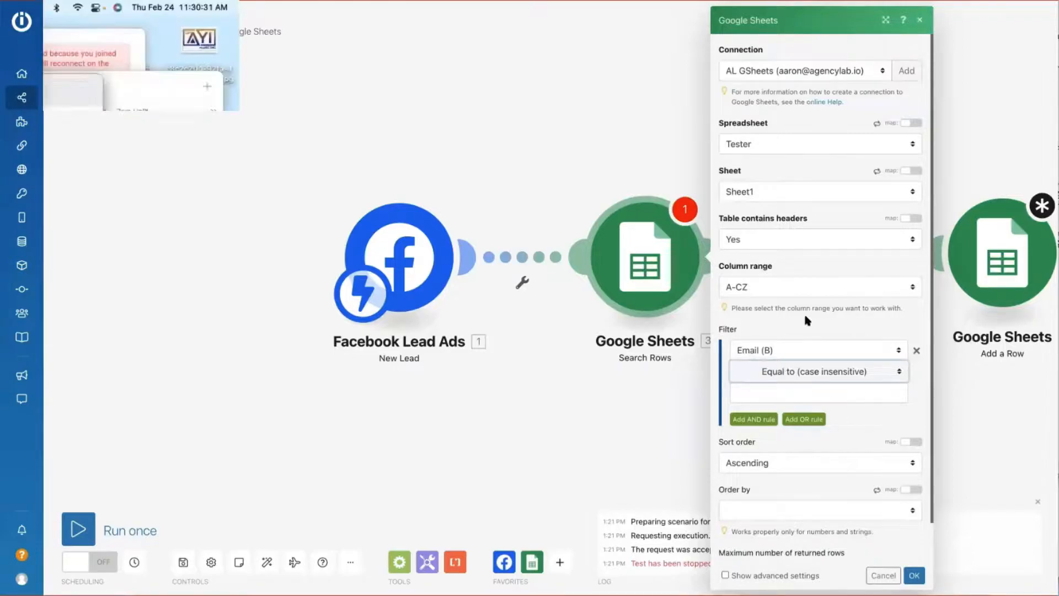
click(759, 351)
click(753, 353)
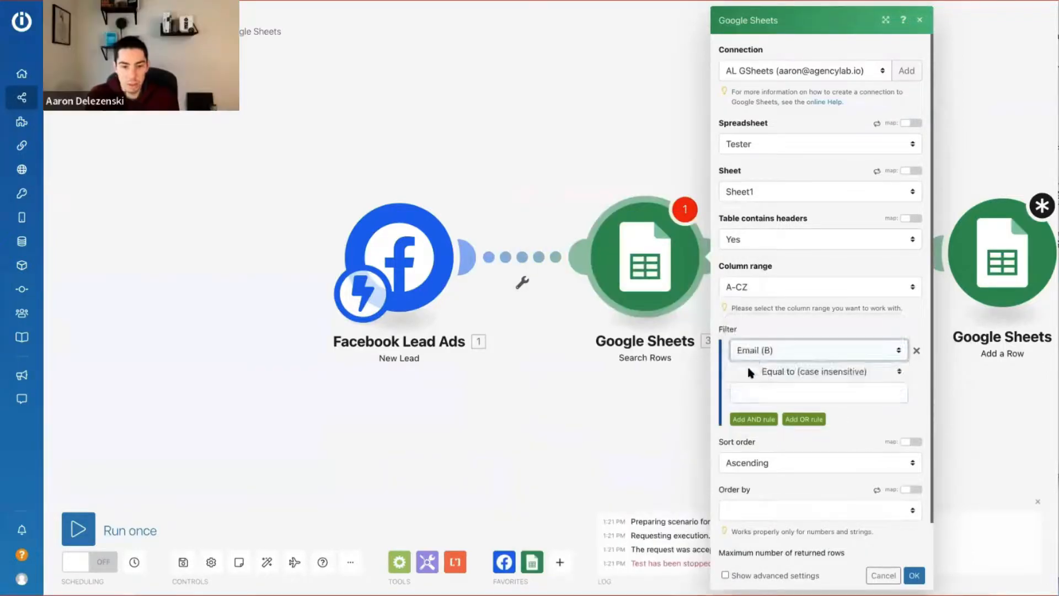
click(754, 391)
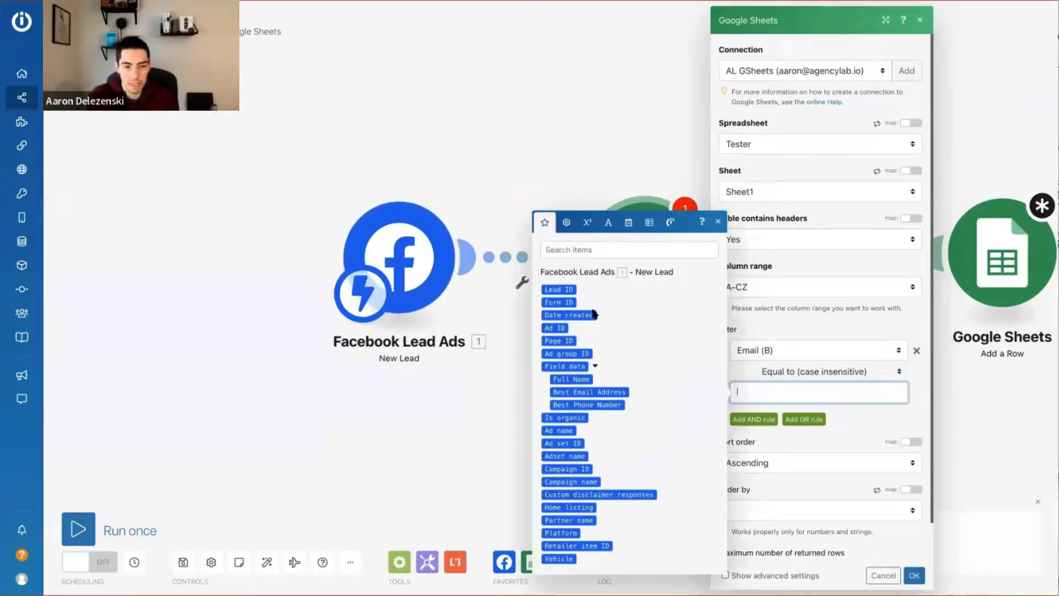
click(571, 392)
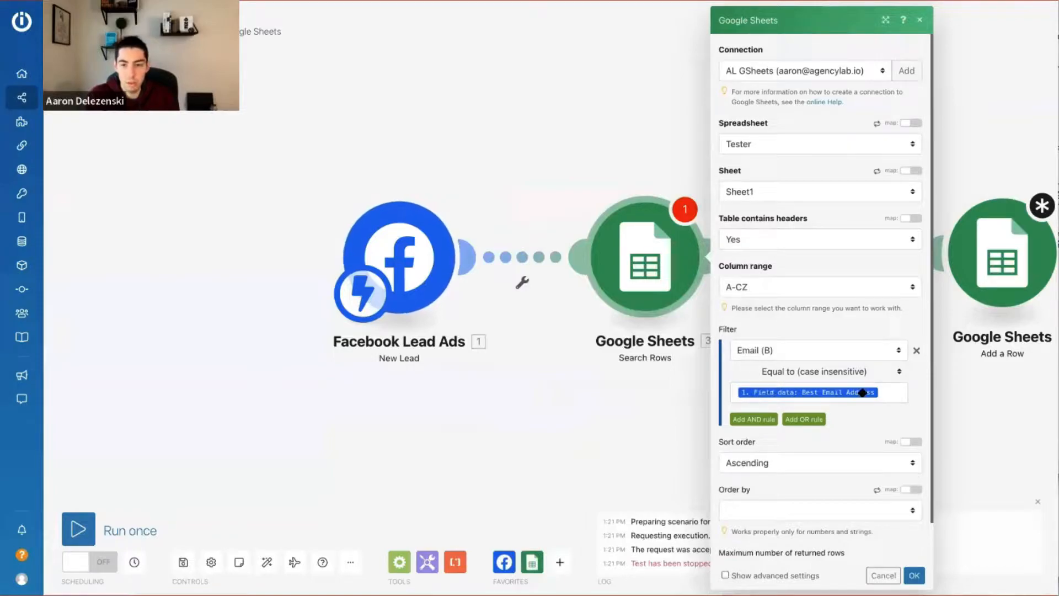
click(914, 575)
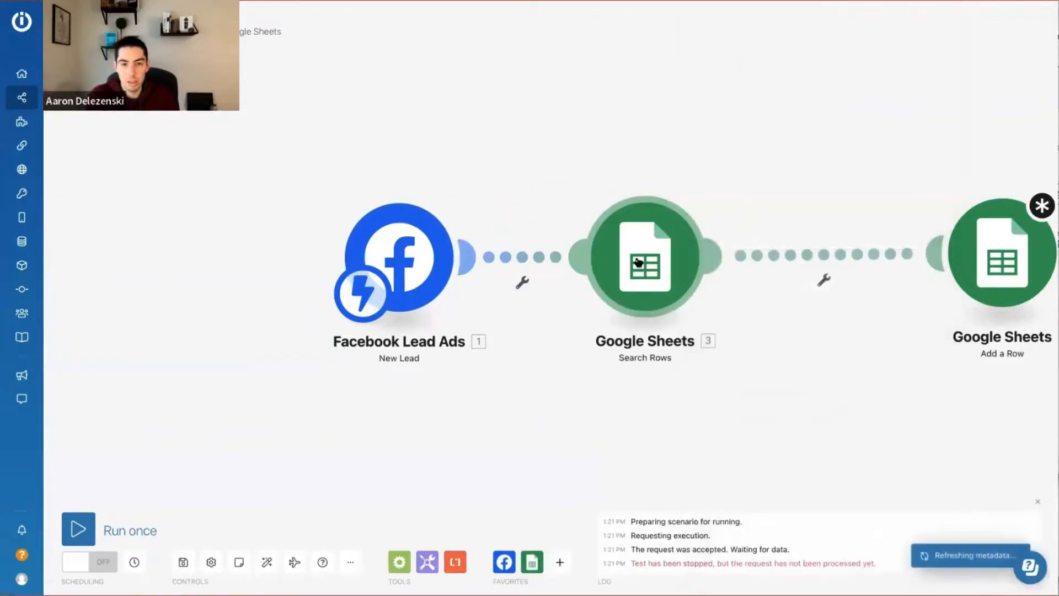
Add a router between the Search Rows and Add a Row modules and place Add a Row above the router's level
drag(783, 258, 782, 138)
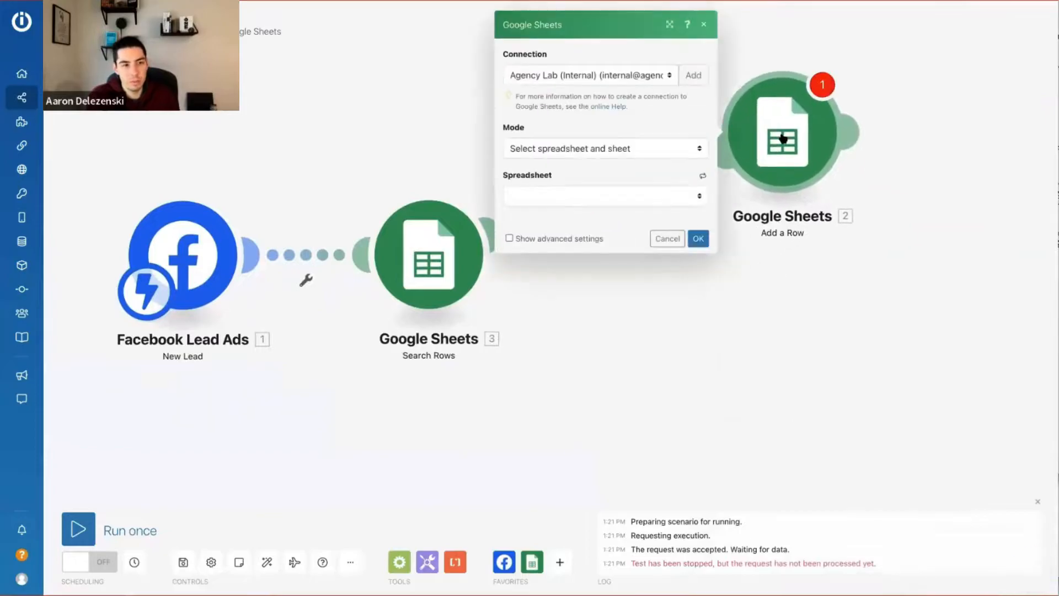
click(699, 316)
click(624, 279)
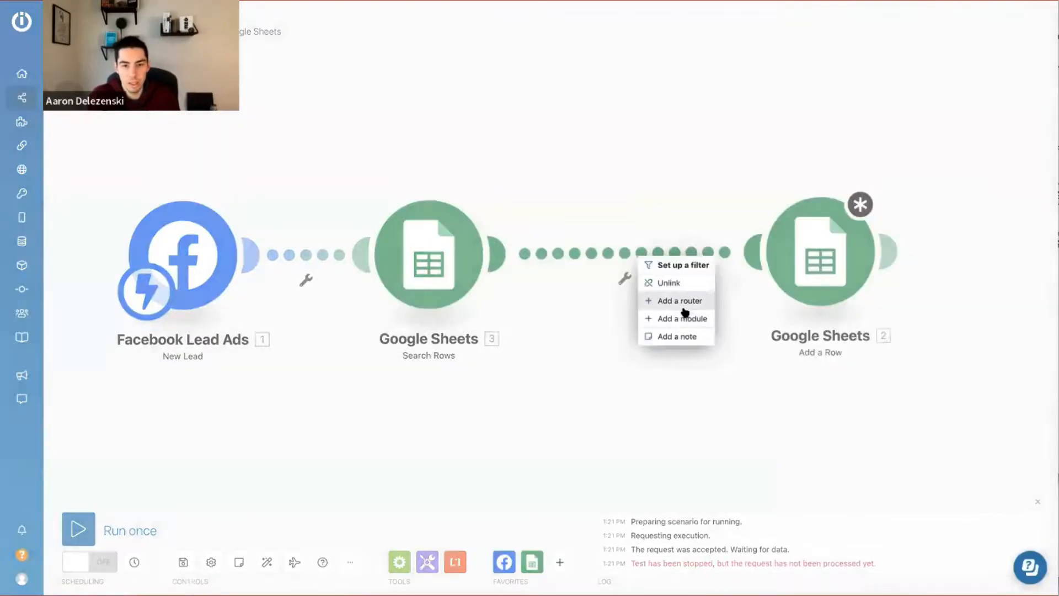
click(682, 301)
drag(804, 279, 652, 279)
drag(872, 277, 759, 142)
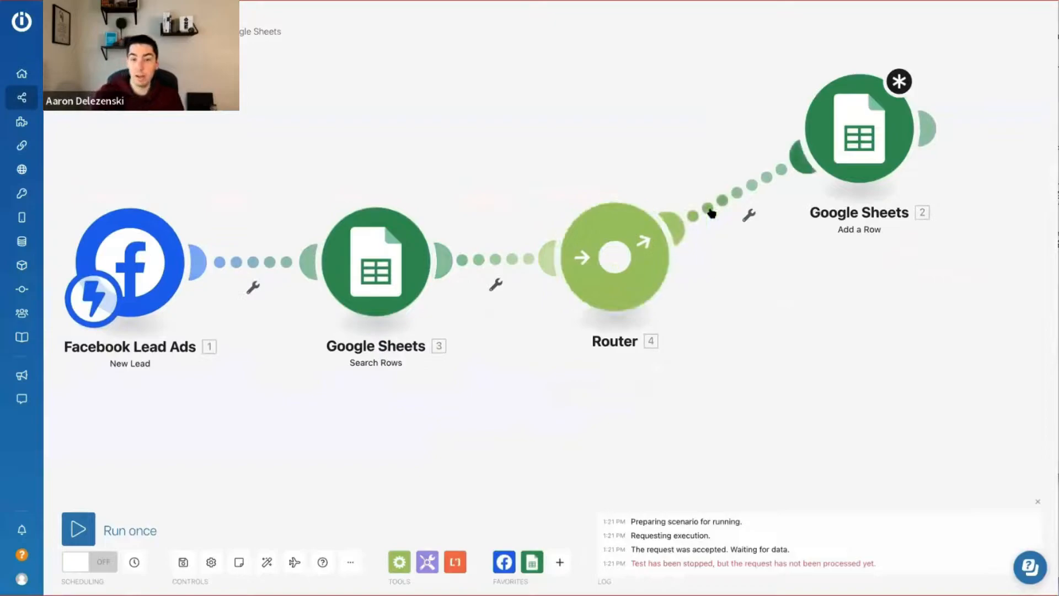
Set up a filter labelled "Email Exists" on the route to Add a Row, with the condition Row number Exists
click(741, 189)
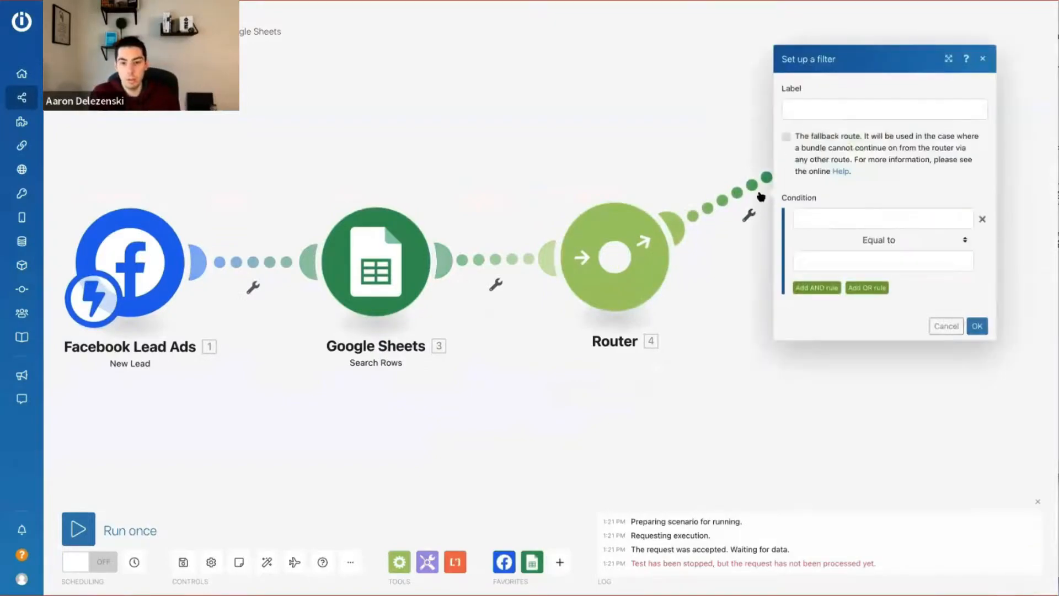
click(812, 110)
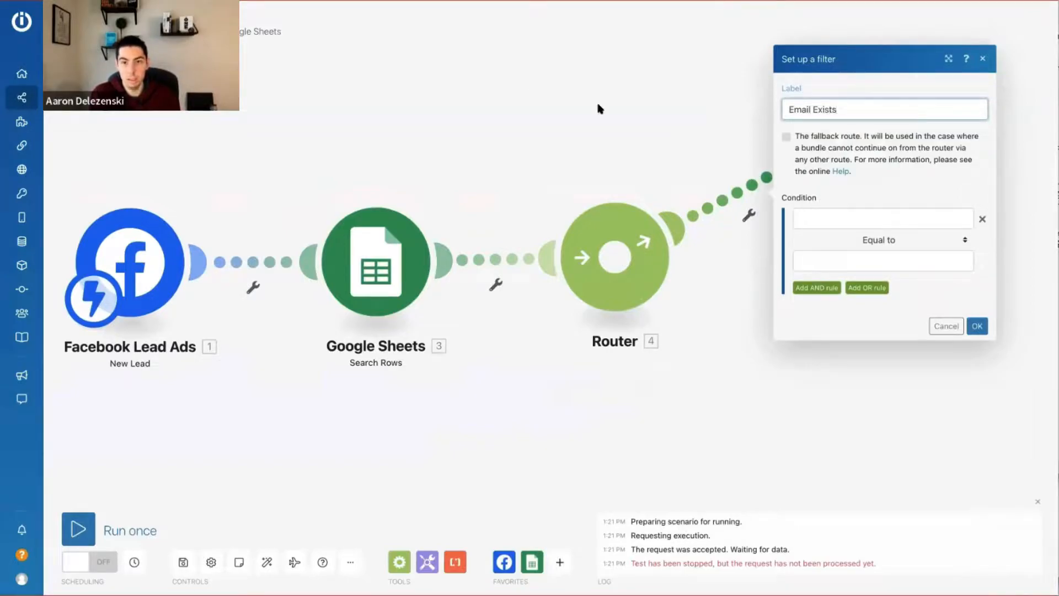
click(836, 221)
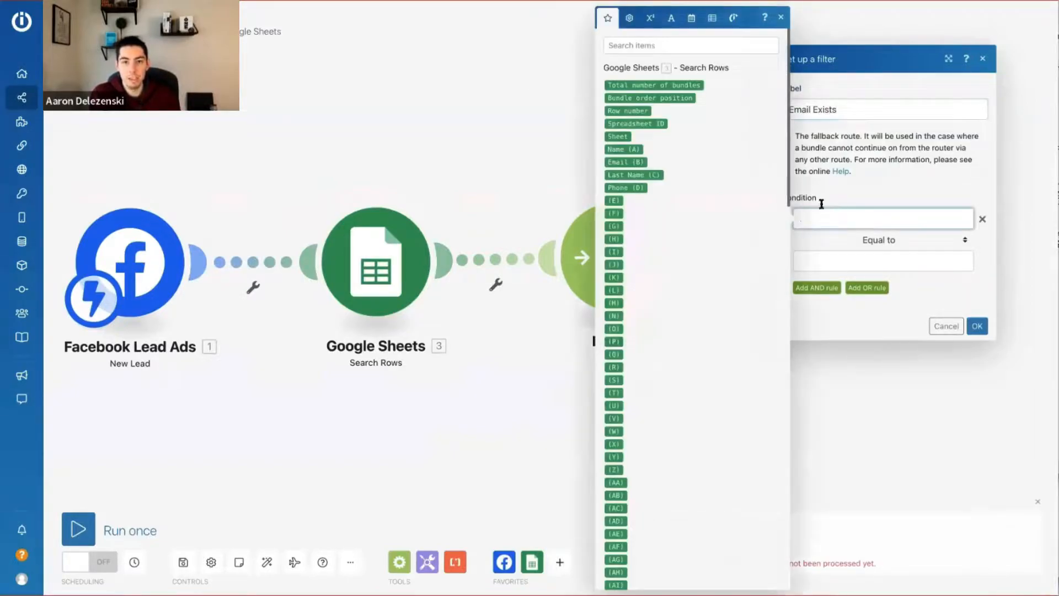
click(625, 162)
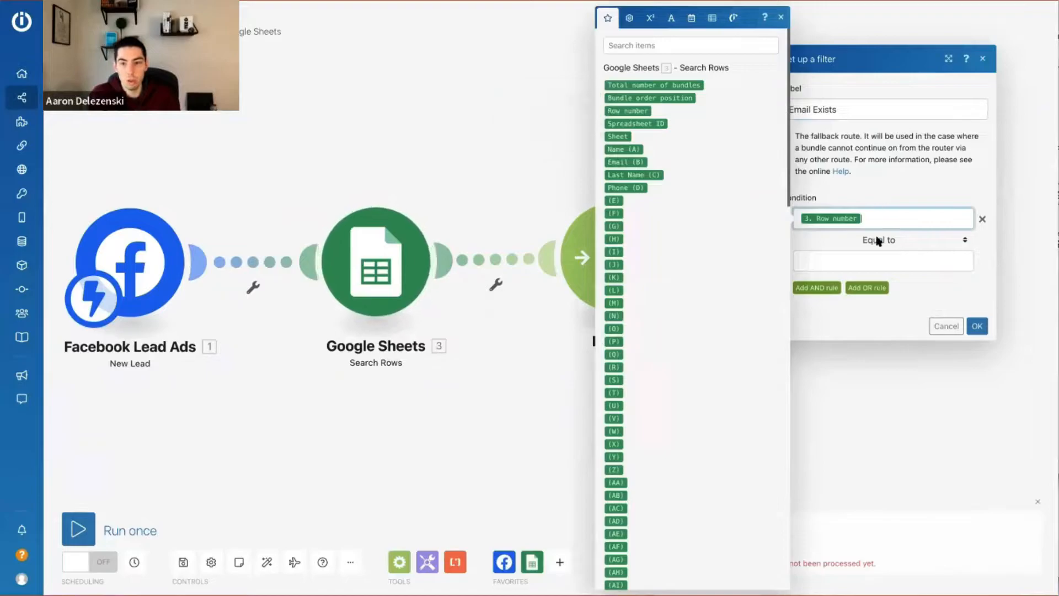
click(844, 240)
click(834, 201)
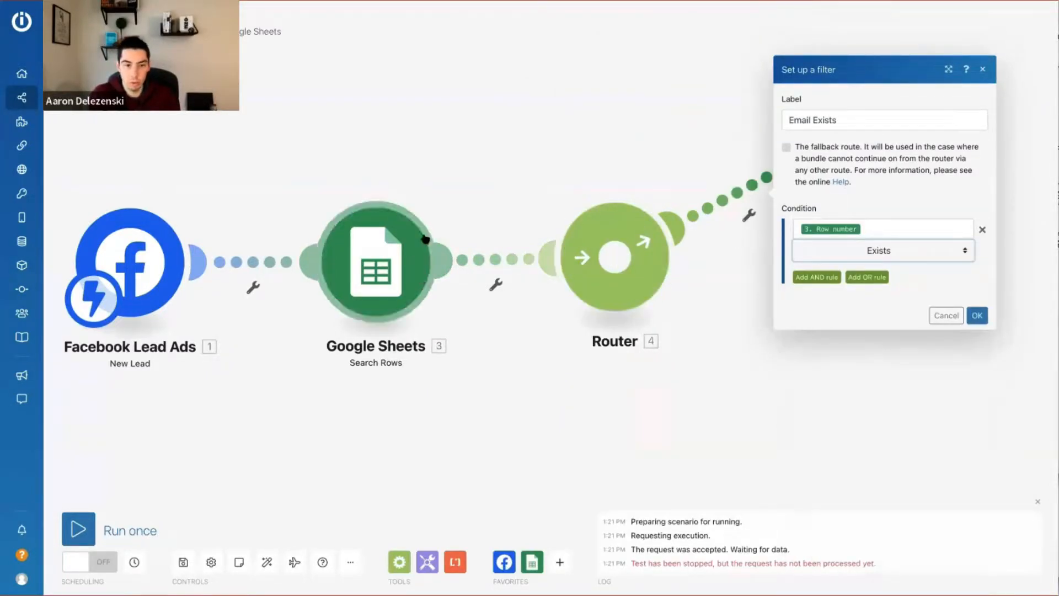
Replace the filter condition with the Search Rows Email (B) value and the operator Equal to (case insensitive)
click(854, 223)
key(BackSpace)
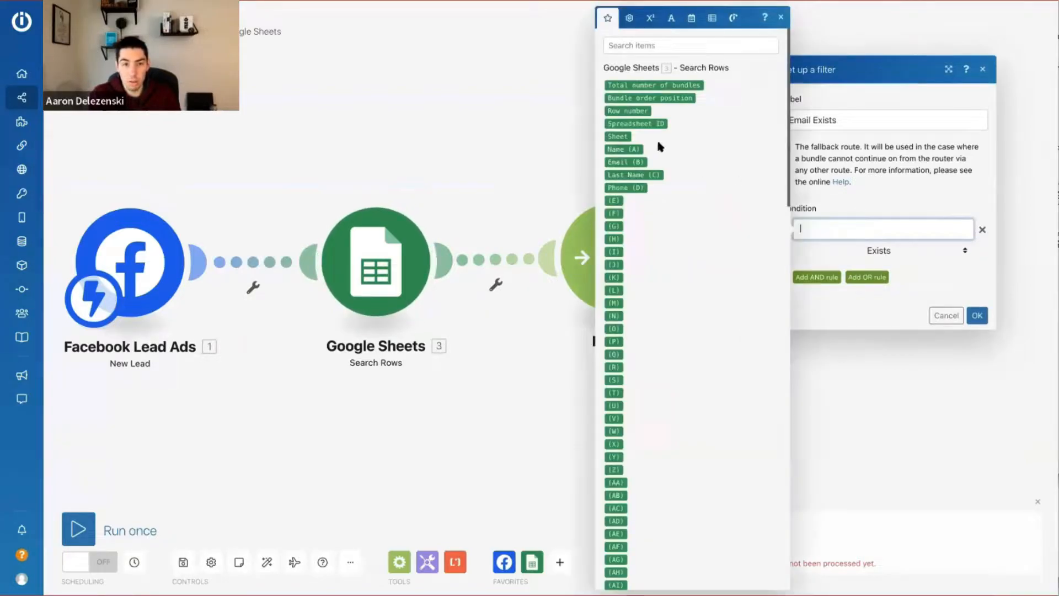
click(627, 160)
click(843, 251)
click(836, 297)
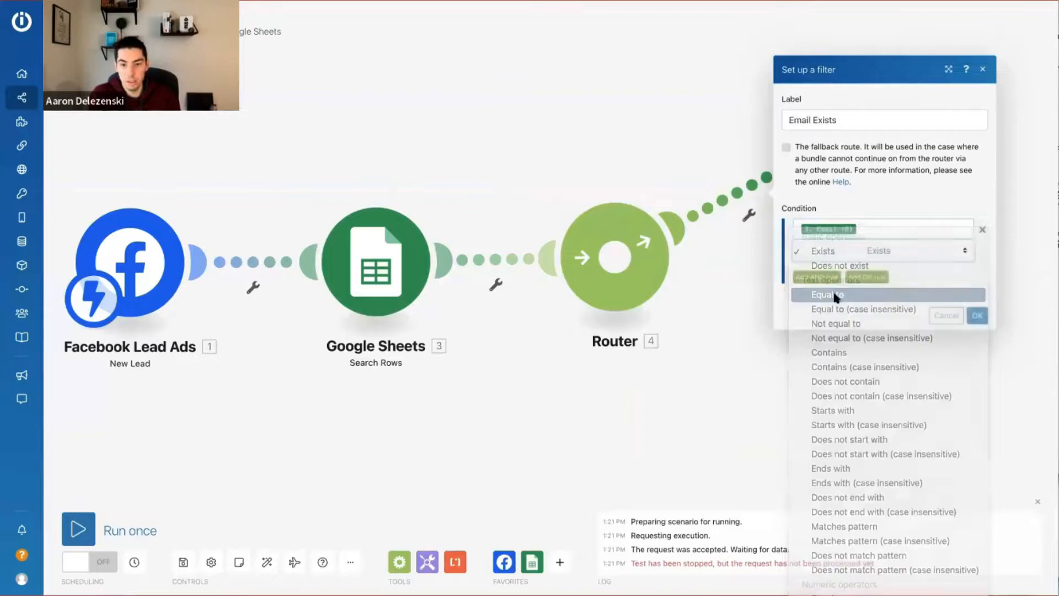
click(855, 245)
click(841, 256)
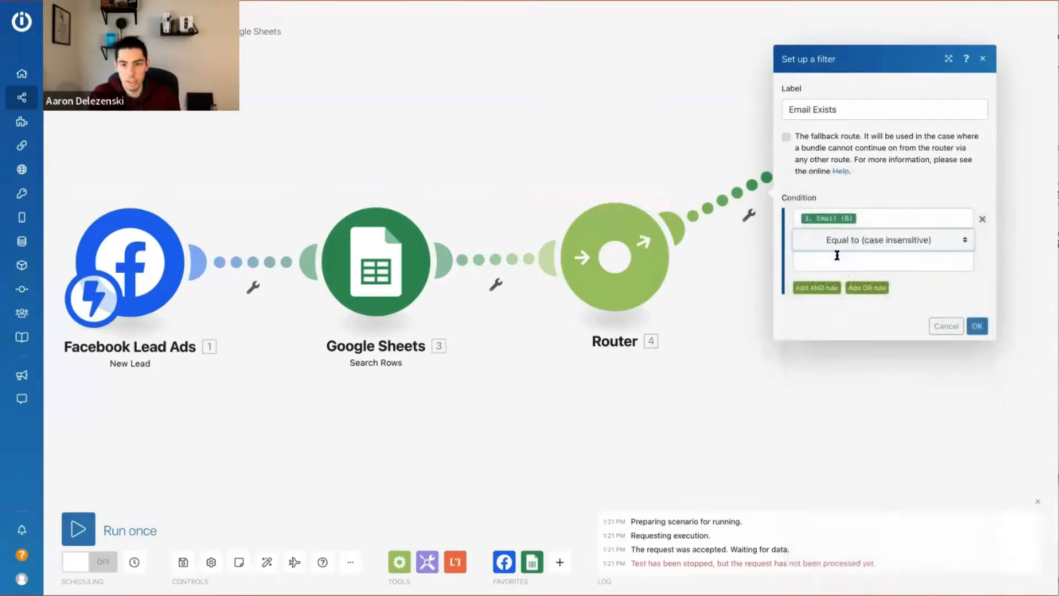
Map the Facebook lead's Best Email Address as the comparison value of the Email (B) condition
click(813, 259)
scroll(639, 353, down, 10)
scroll(627, 421, down, 5)
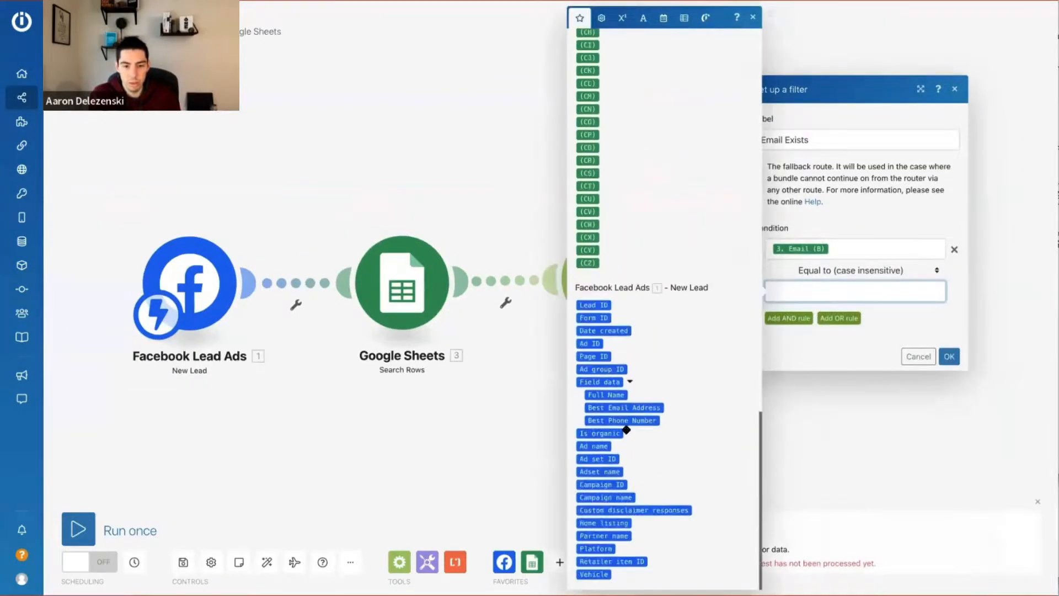
click(611, 407)
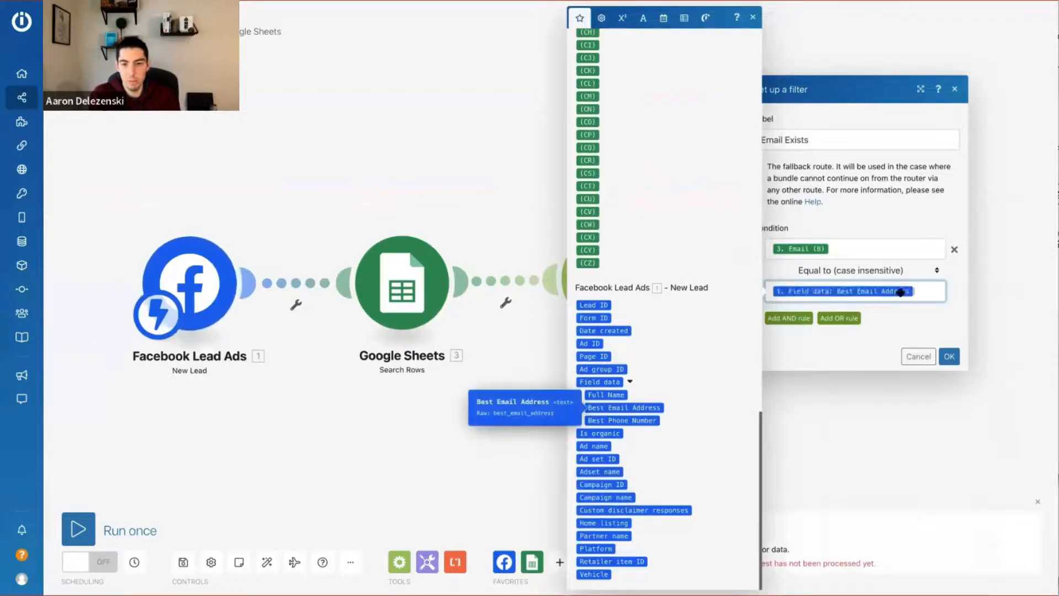
Add an OR rule to the Email Exists filter requiring that the Search Rows Row number Exists
click(836, 251)
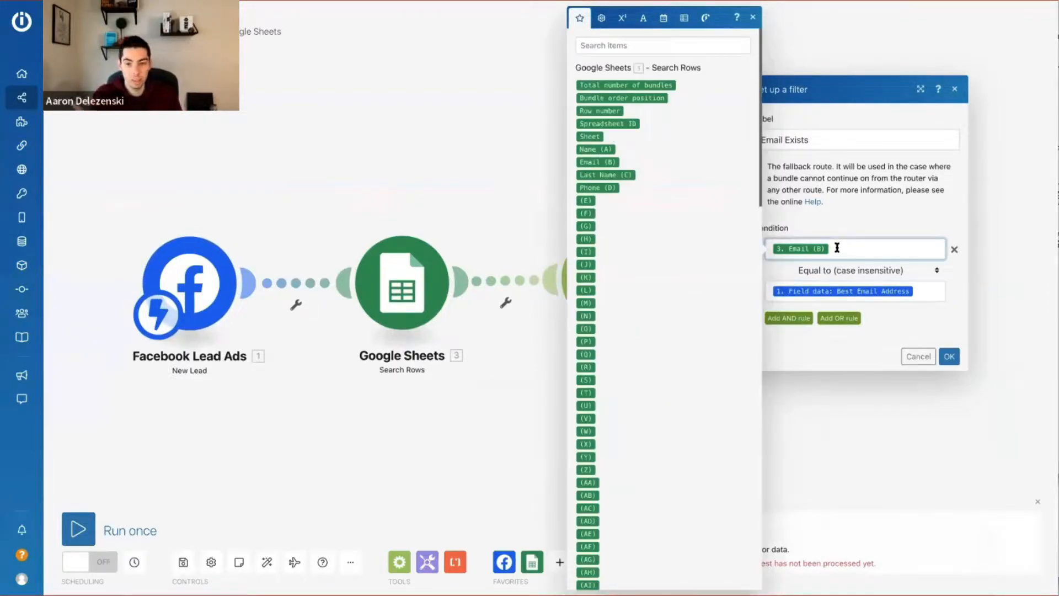
click(807, 339)
click(839, 319)
click(585, 111)
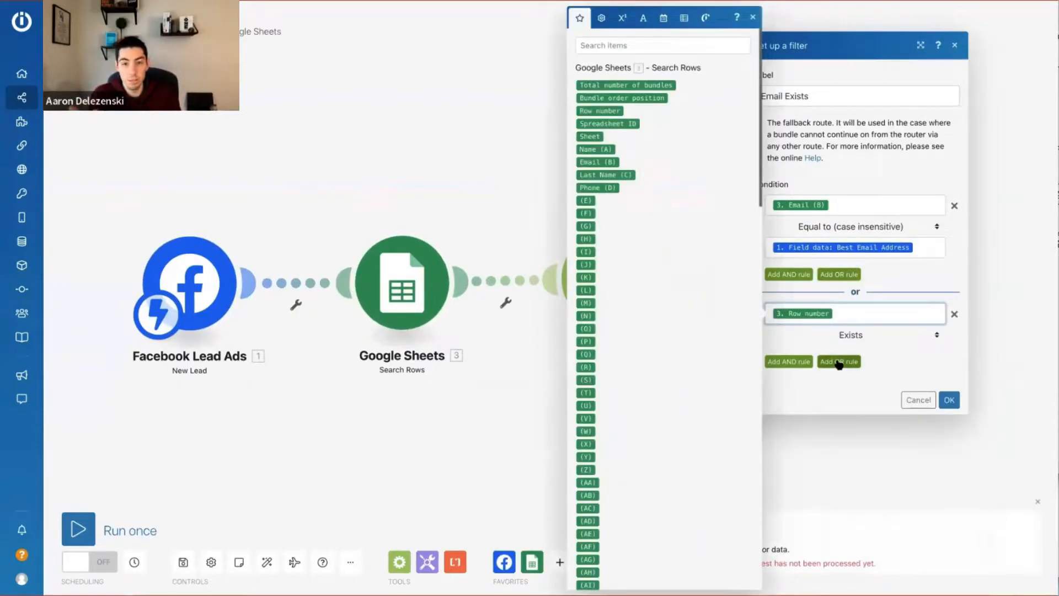
Add another OR rule comparing the Search Rows Total number of bundles as Equal to 0
click(839, 361)
click(803, 376)
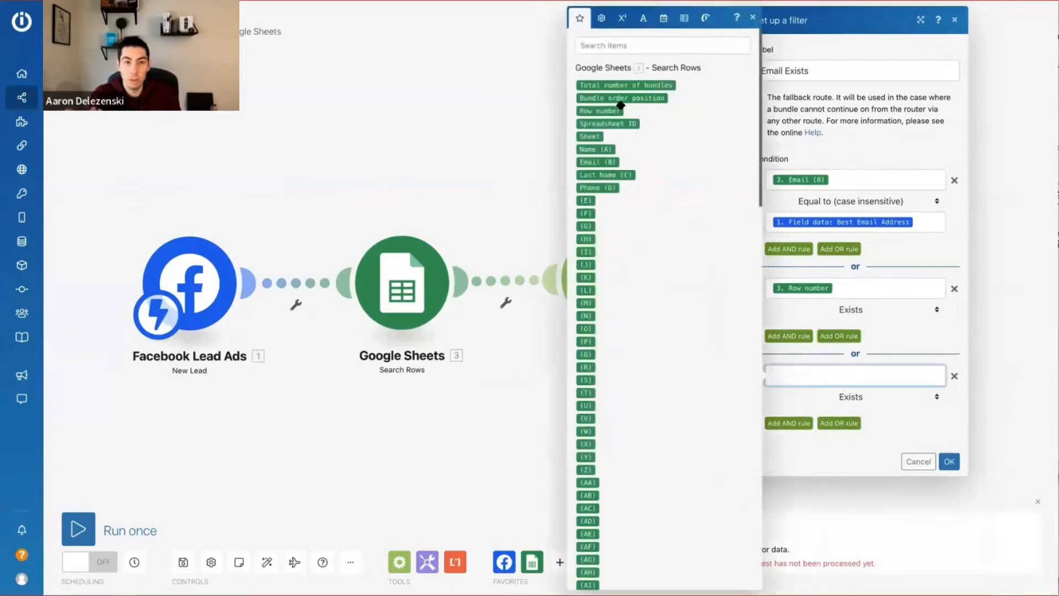
click(621, 84)
click(851, 396)
click(810, 441)
click(794, 420)
text(0)
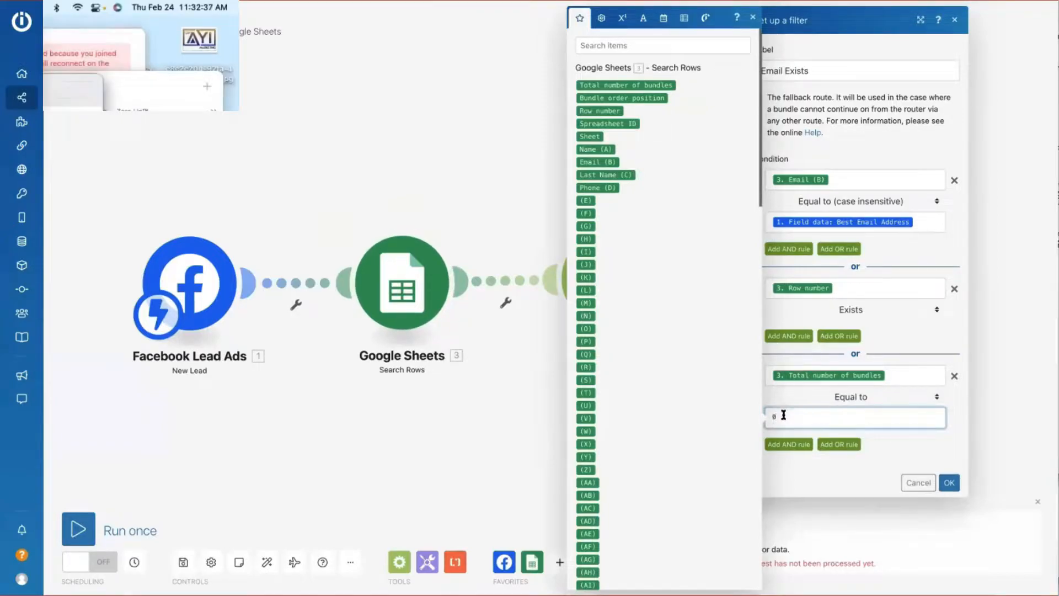
Change the operator of the Total number of bundles rule to Not equal to
click(837, 401)
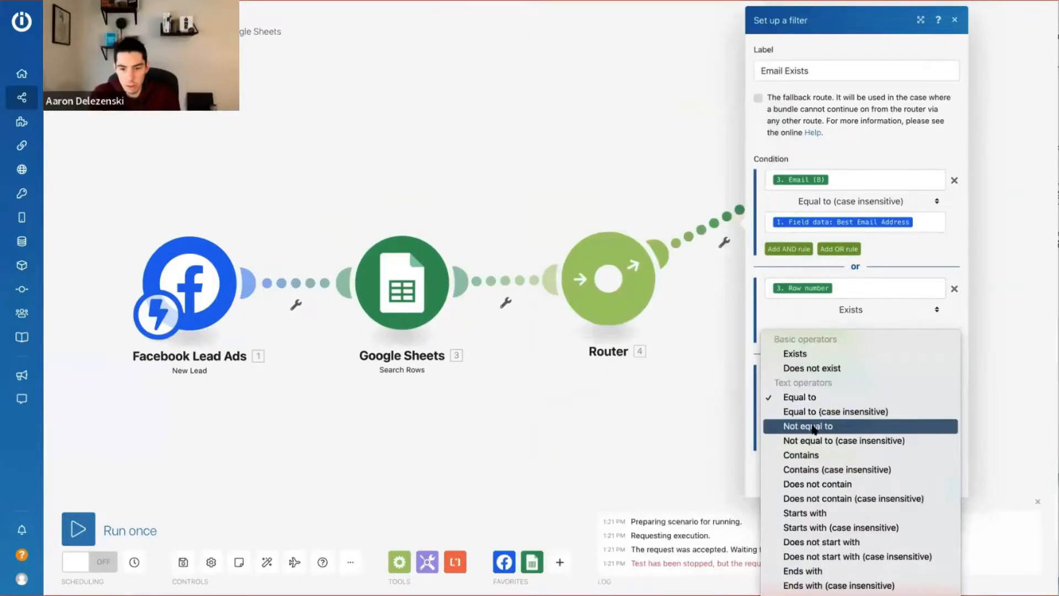
click(813, 427)
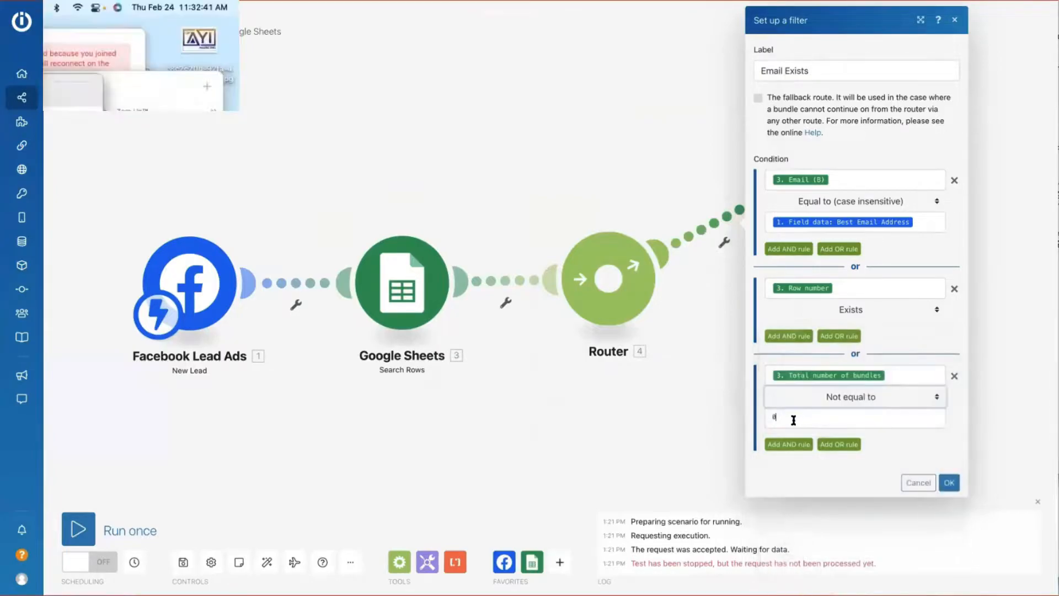
click(840, 418)
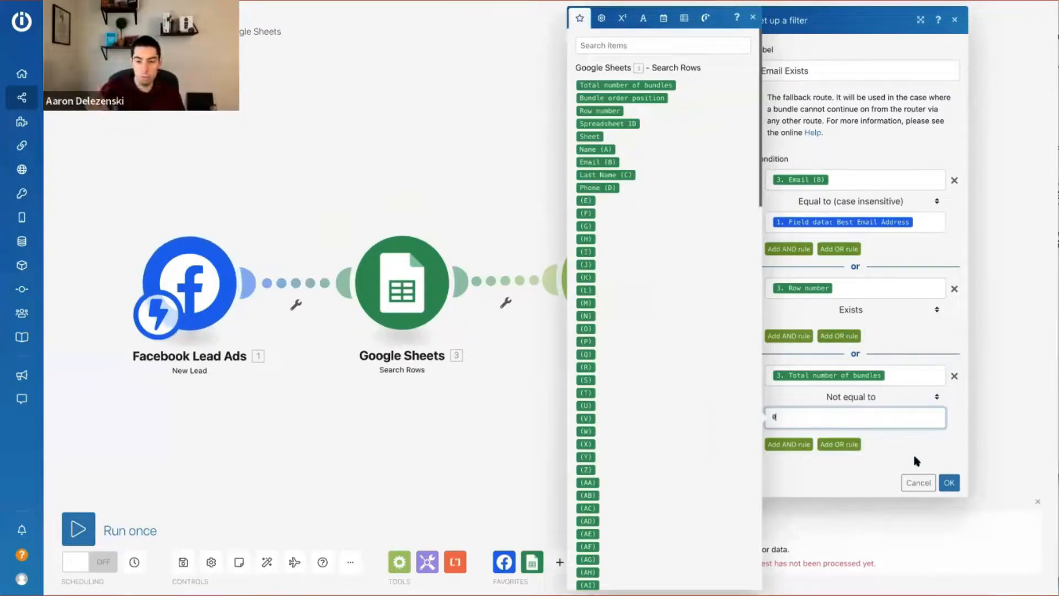
Save the Email Exists filter and add a Google Sheets Update a Row module after the Add a Row module
click(948, 483)
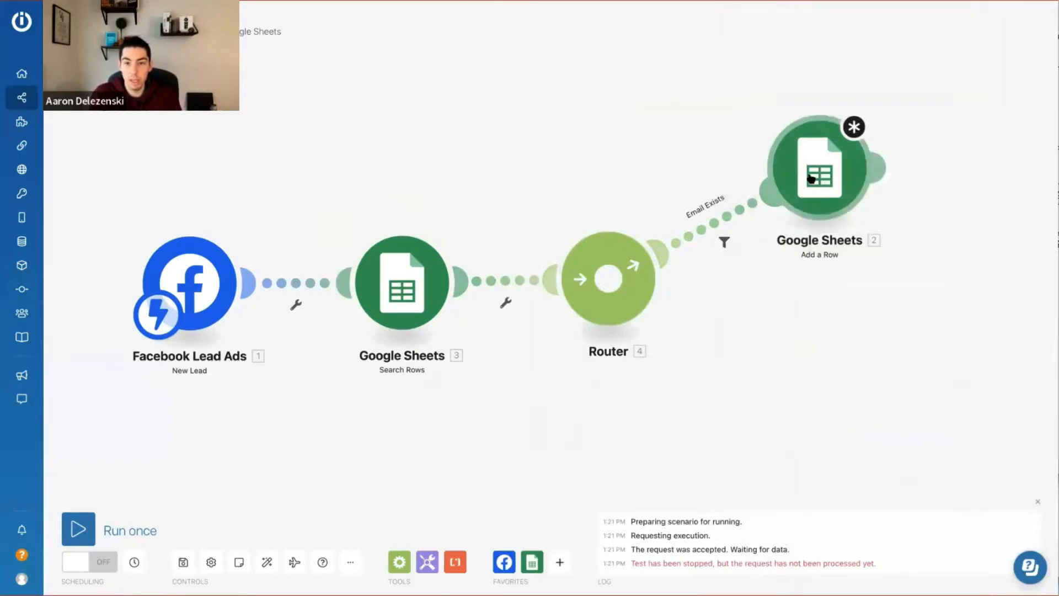
click(890, 170)
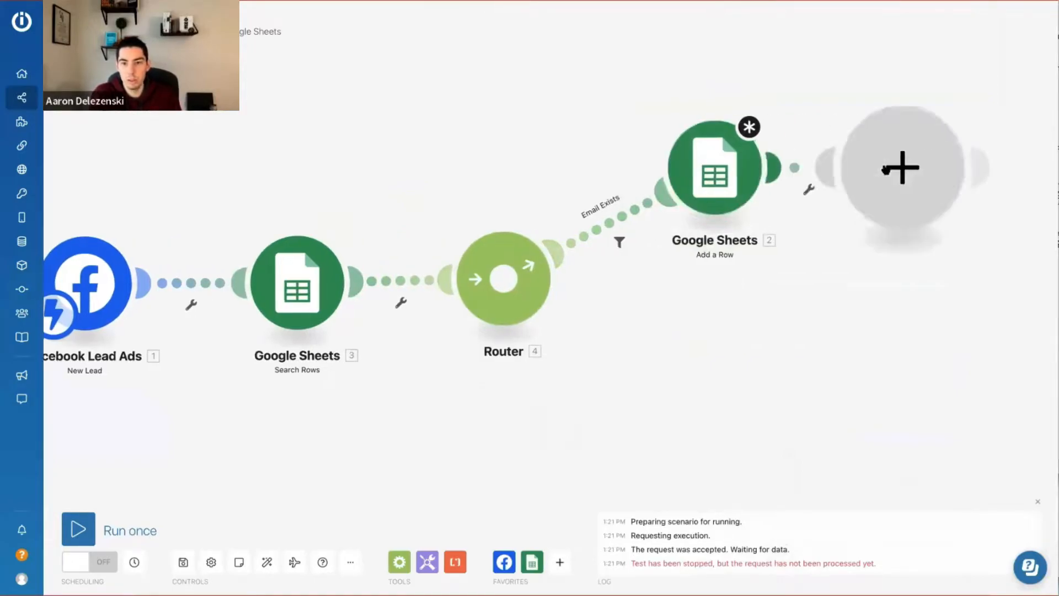
click(595, 151)
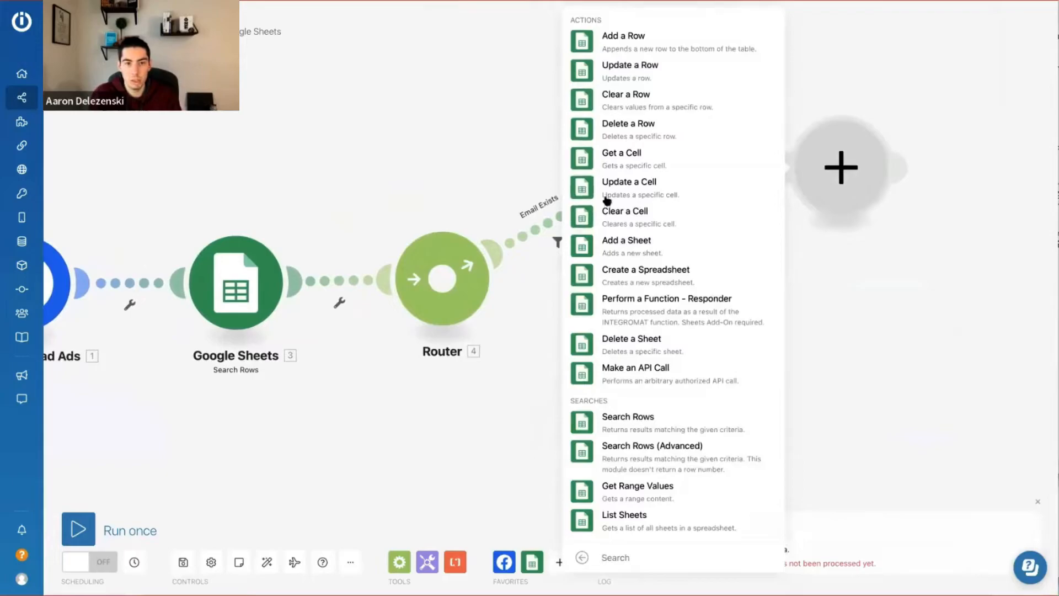
click(587, 69)
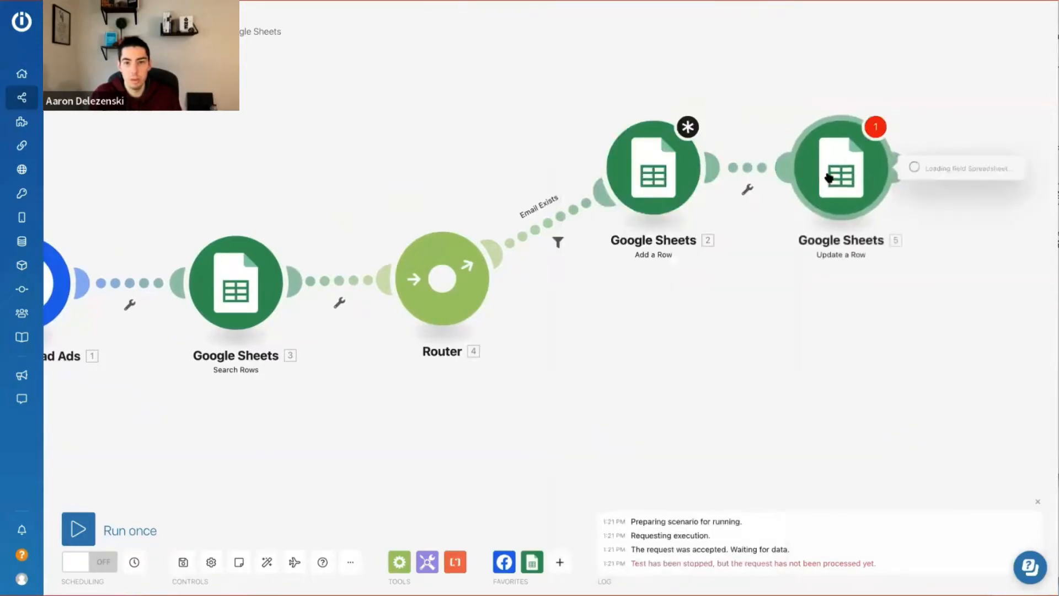
right_click(657, 167)
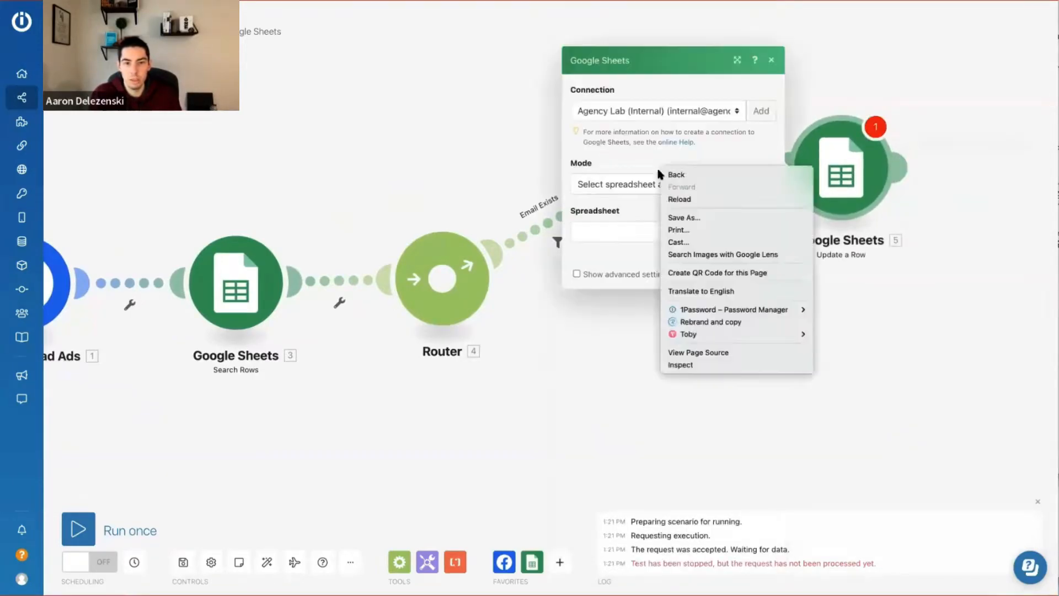
click(606, 310)
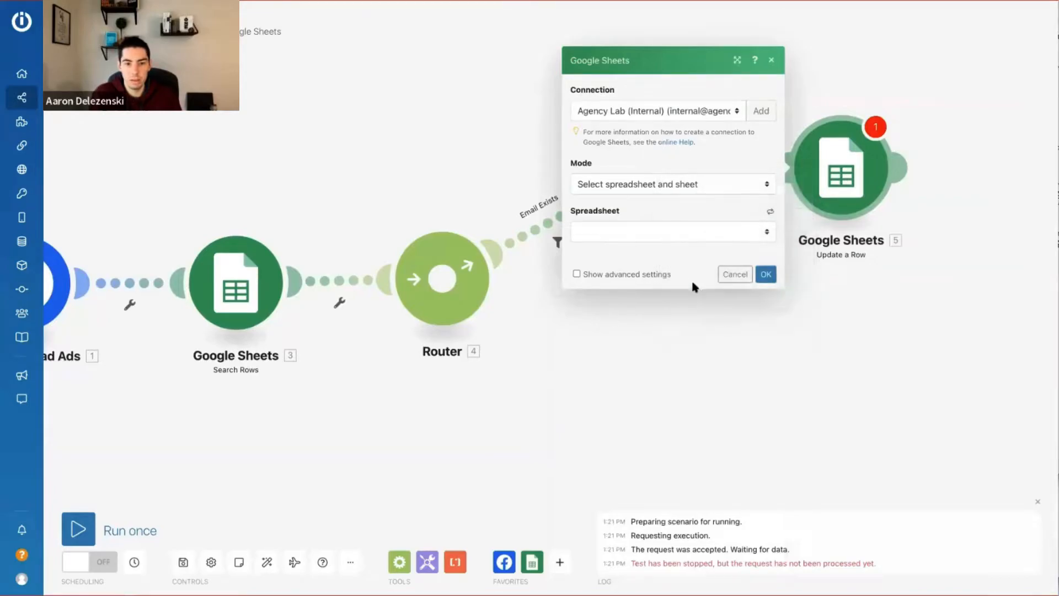
click(733, 274)
right_click(657, 184)
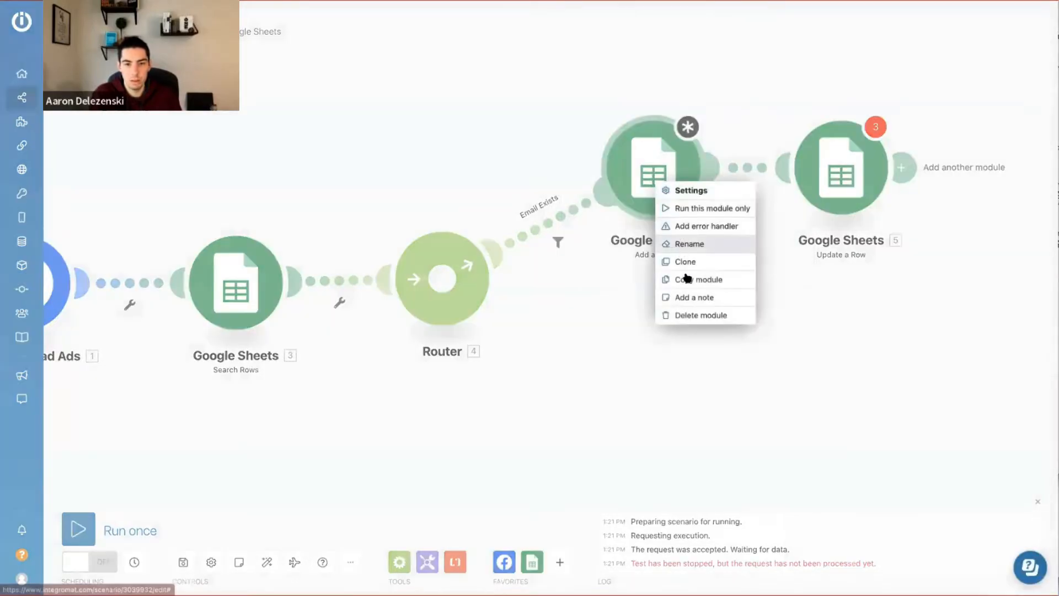
click(624, 311)
Move the Add a Row module lower and insert an empty module between it and the router
drag(656, 189, 712, 249)
right_click(634, 250)
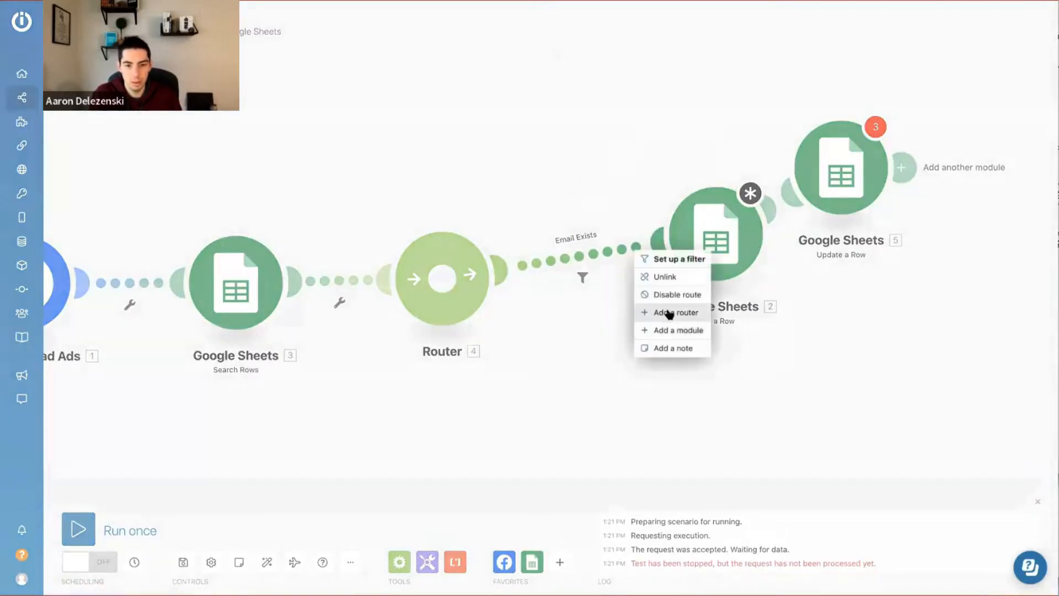
click(671, 330)
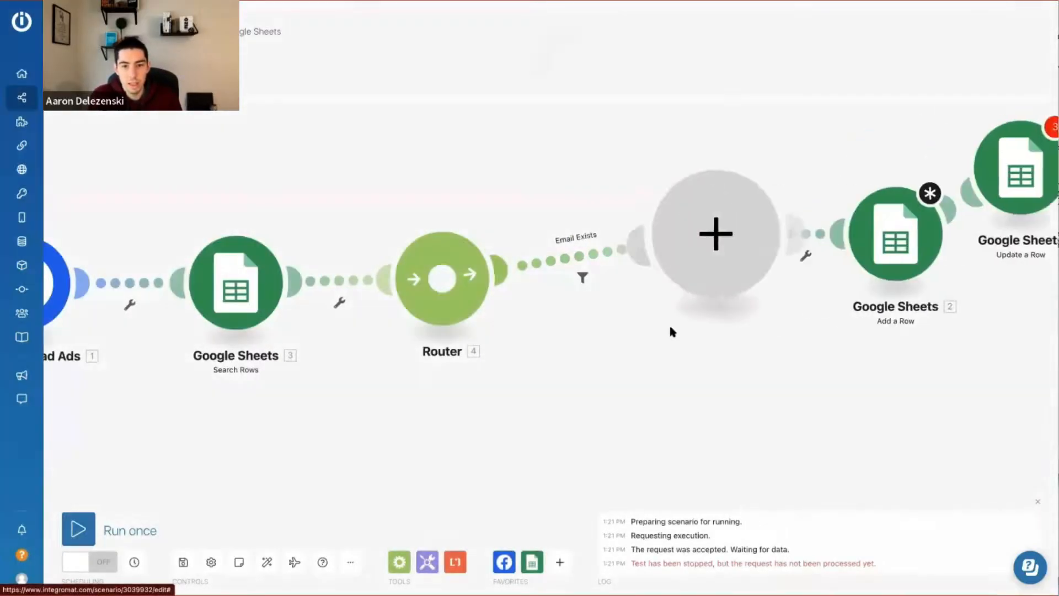
click(600, 337)
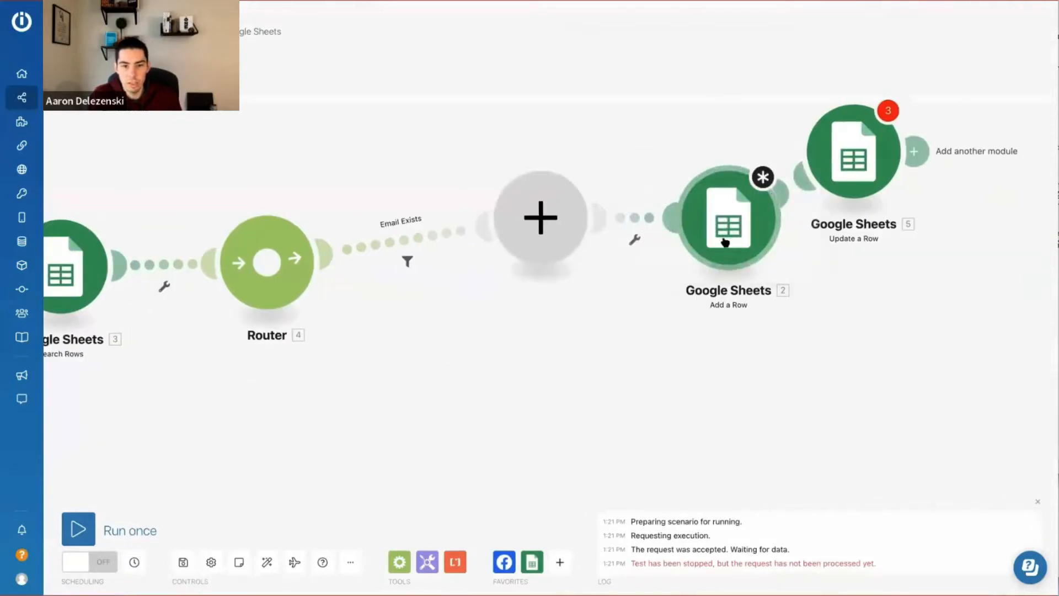
Unlink the two Google Sheets modules and reorder them so that Update a Row comes before Add a Row
drag(866, 163, 941, 162)
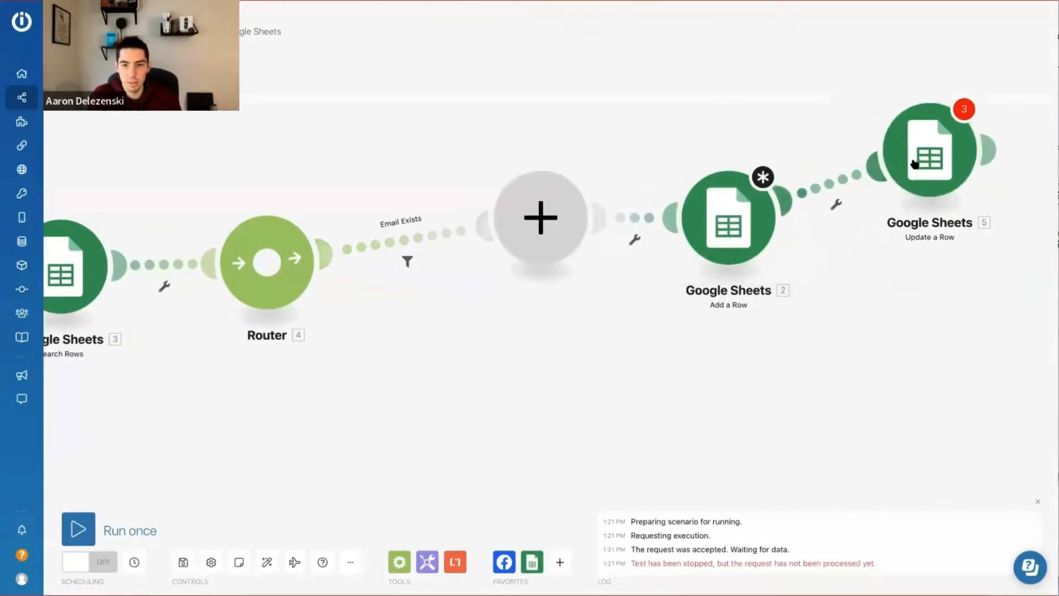
click(836, 205)
drag(918, 166, 627, 104)
drag(717, 217, 922, 192)
drag(640, 88, 719, 189)
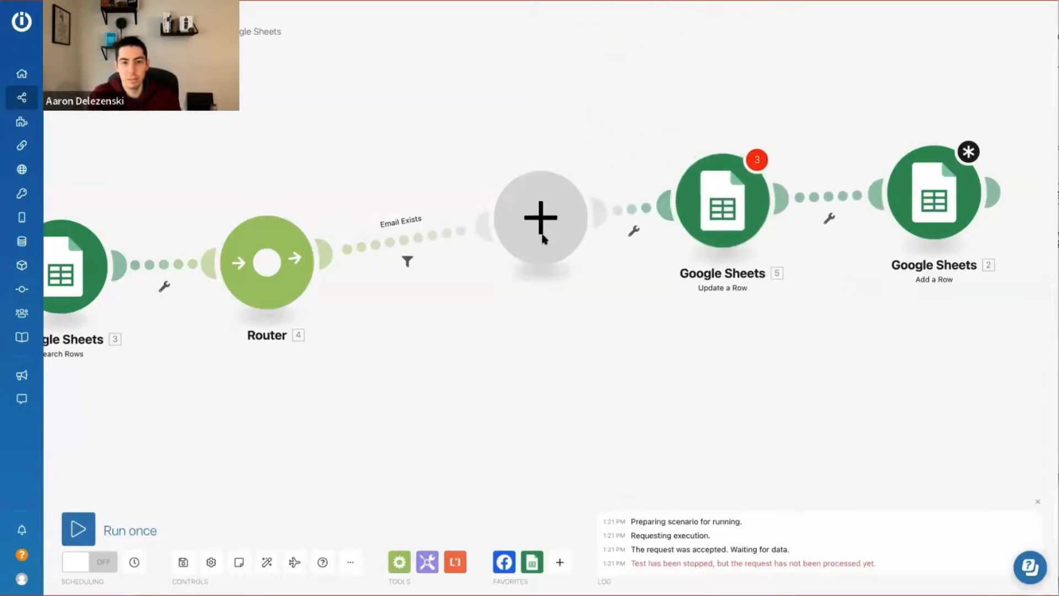
Delete the empty placeholder module after the router and detach the Add a Row module from Update a Row
right_click(532, 227)
click(561, 253)
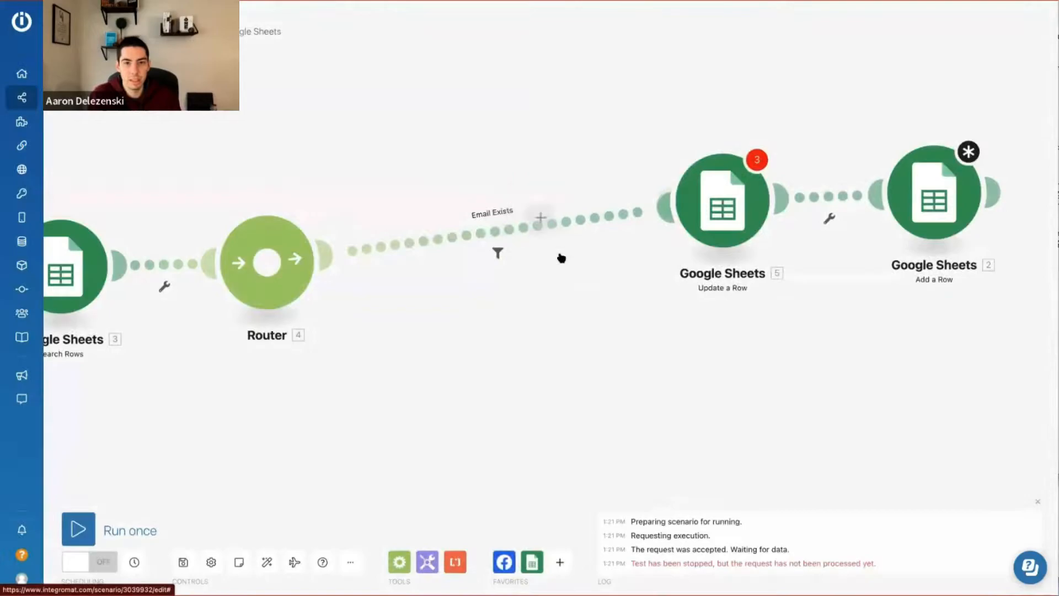
drag(740, 201, 557, 212)
drag(934, 201, 811, 199)
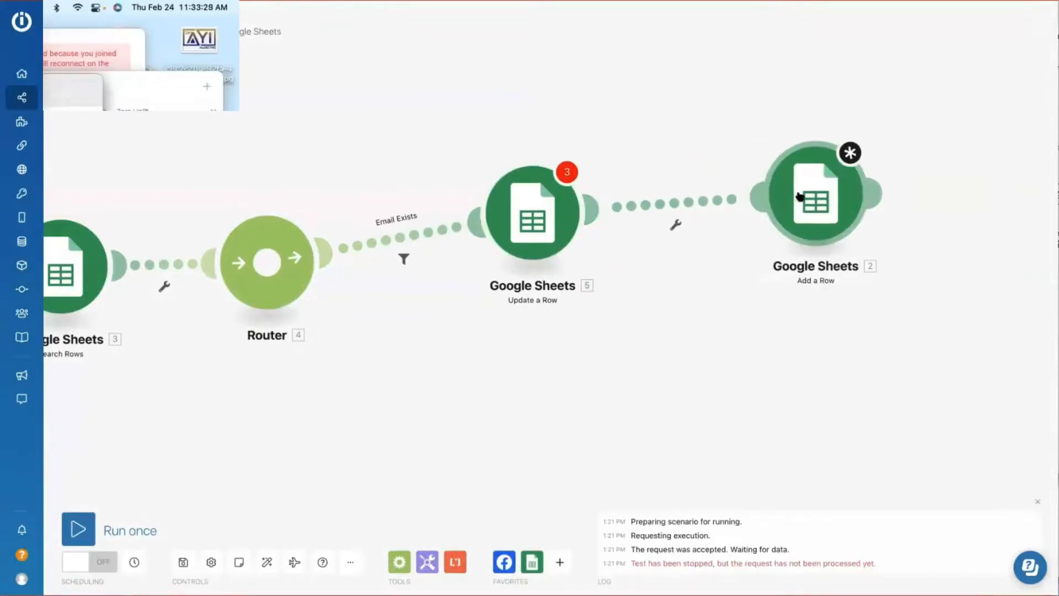
click(676, 217)
click(712, 231)
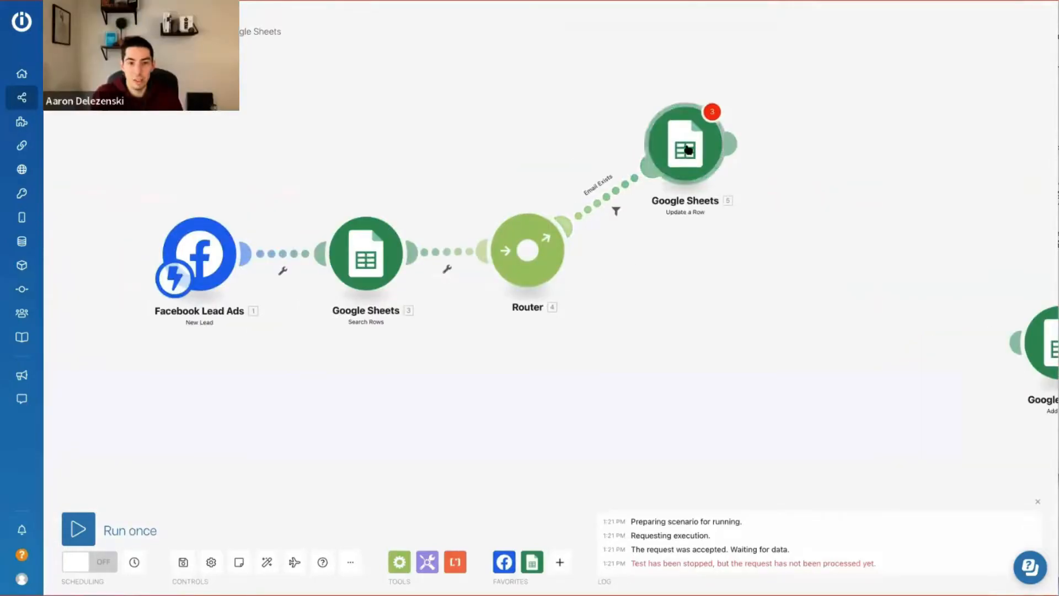
Configure the Update a Row module with the AL GSheets connection, the Tester spreadsheet and Sheet1, and open its Row number for mapping
click(694, 152)
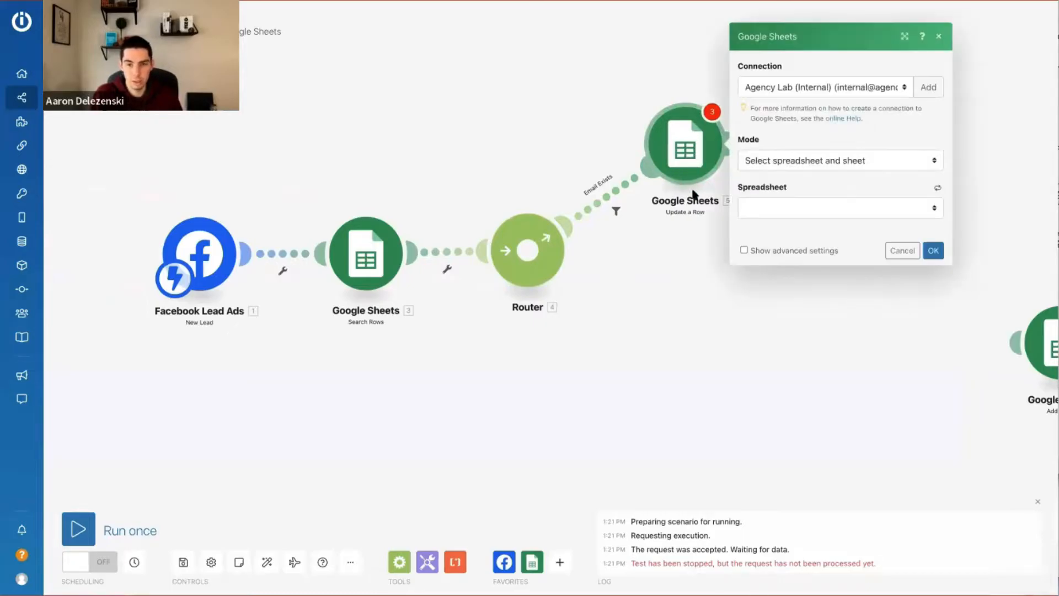
click(806, 88)
click(792, 118)
click(833, 208)
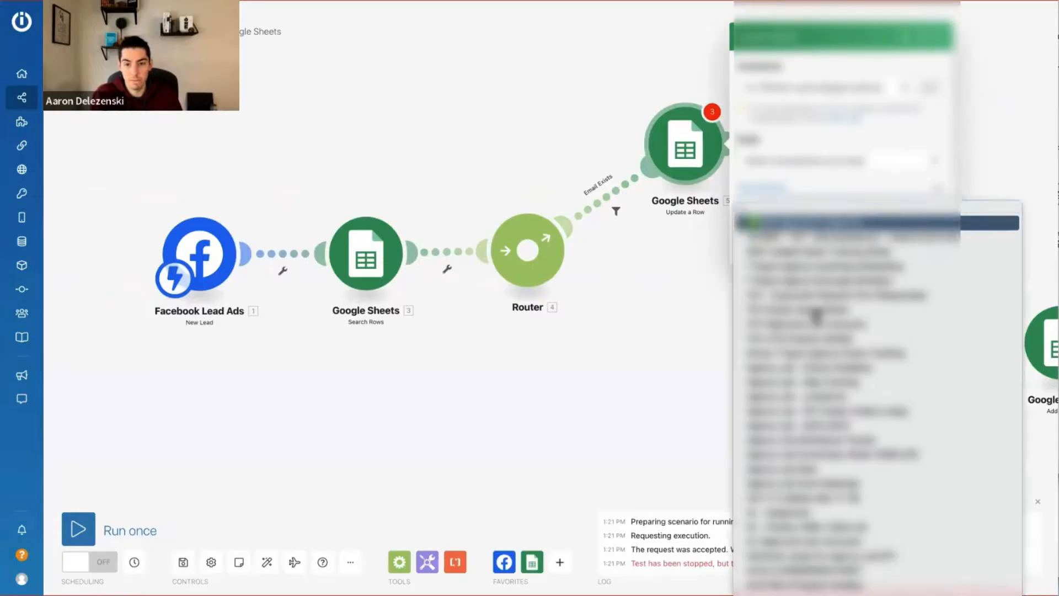
scroll(809, 432, down, 15)
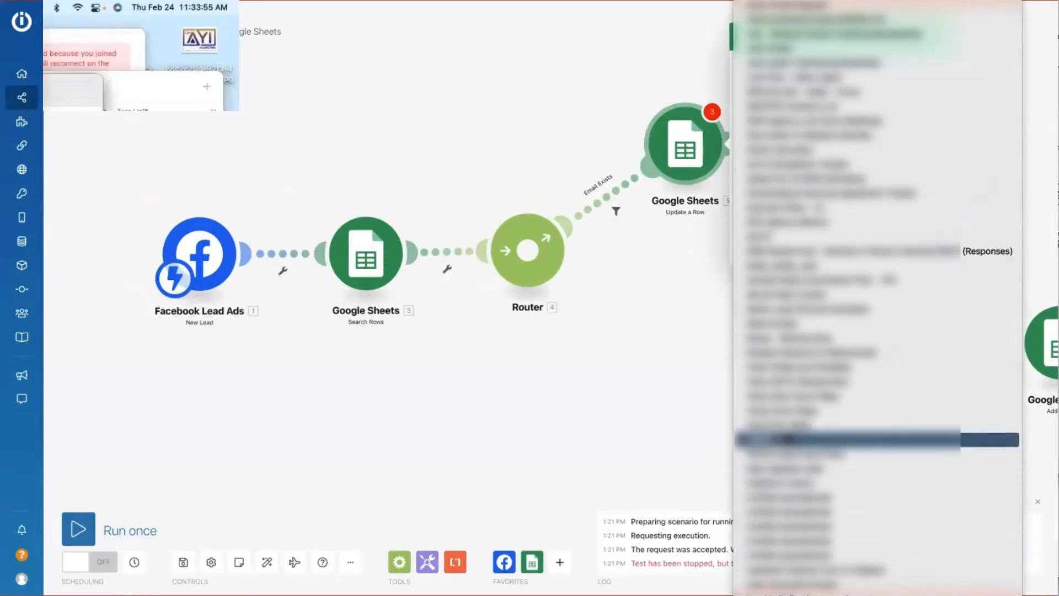
click(788, 439)
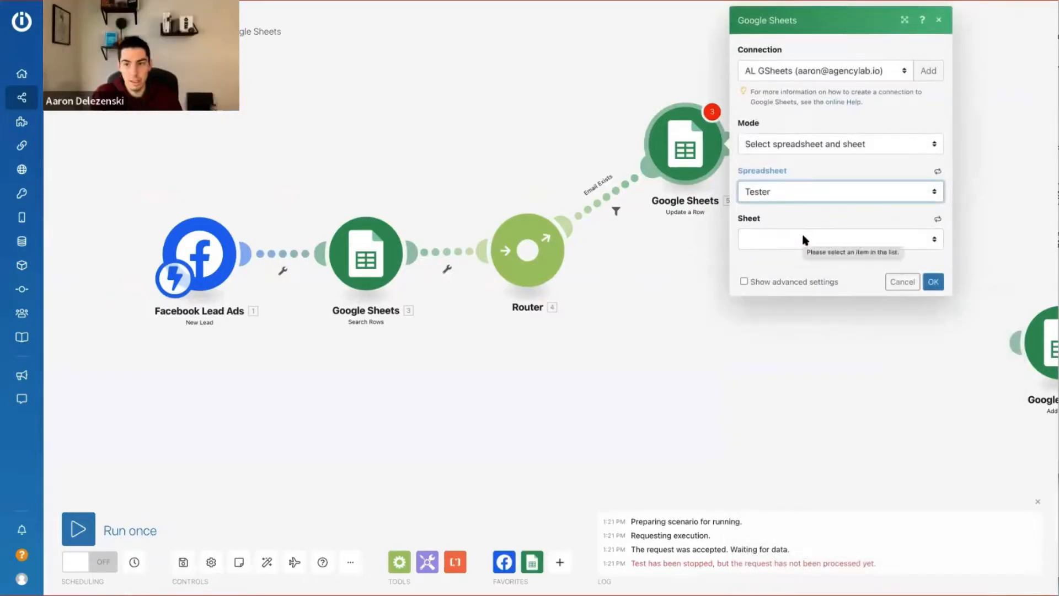
click(802, 237)
click(783, 255)
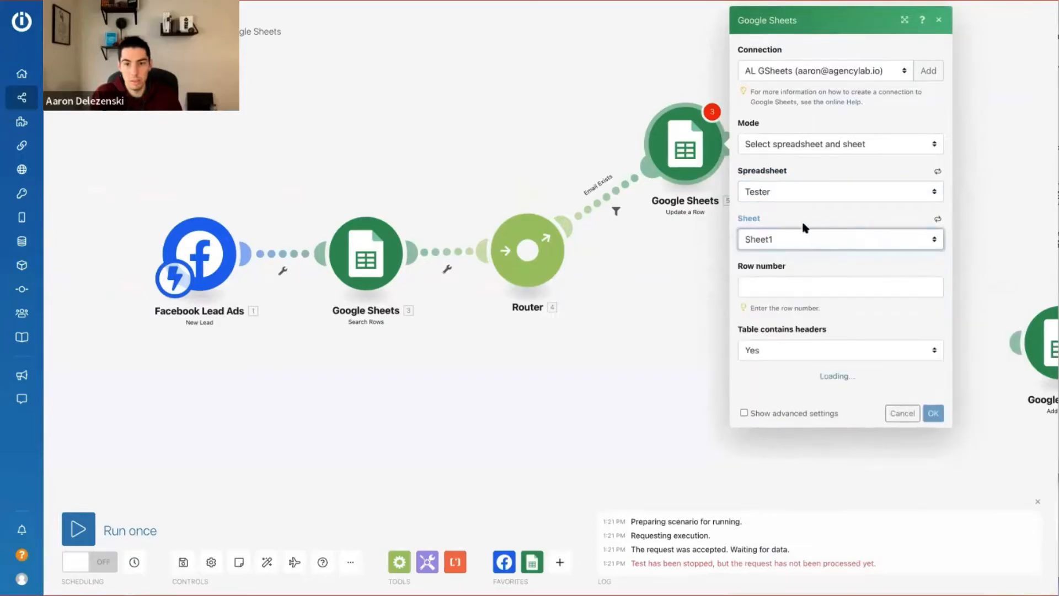
click(772, 289)
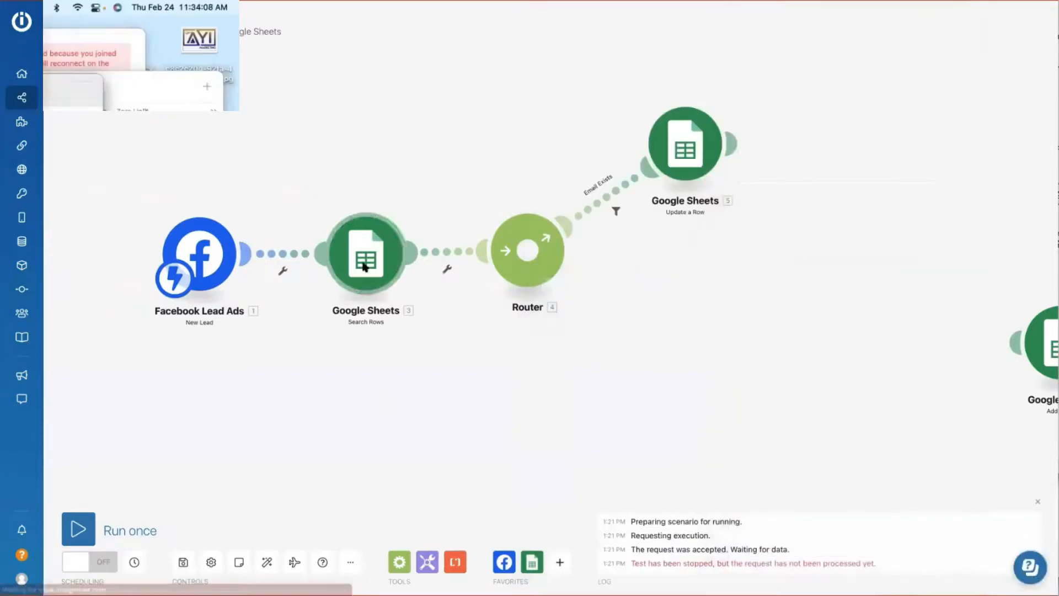
Run only the Search Rows module, using a test email address as the lead's email
right_click(364, 267)
click(402, 293)
click(454, 363)
text(a@g.c)
click(576, 415)
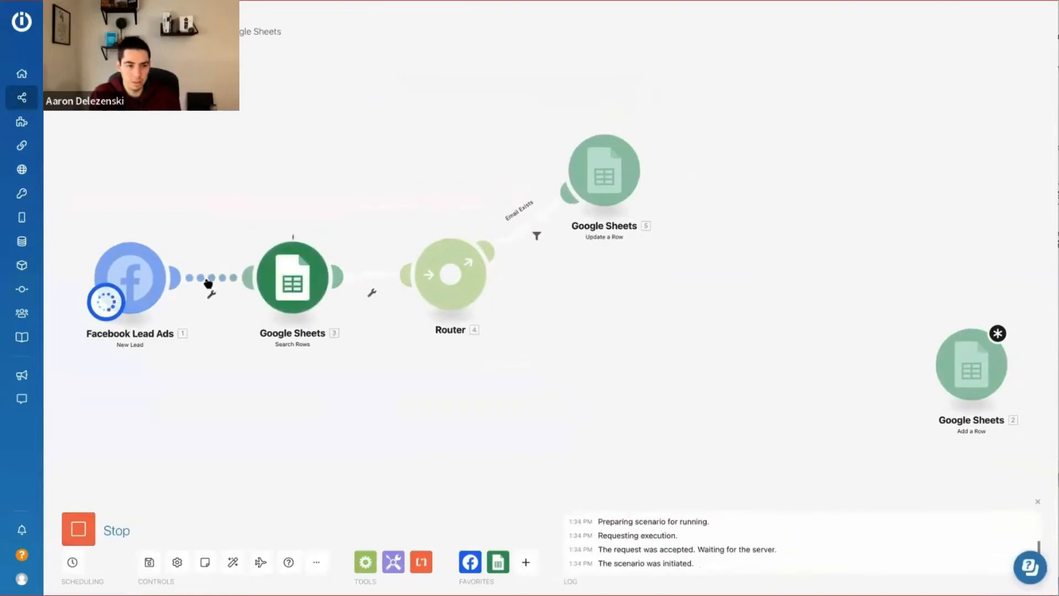
Inspect the output bundle of the Search Rows test run
click(340, 232)
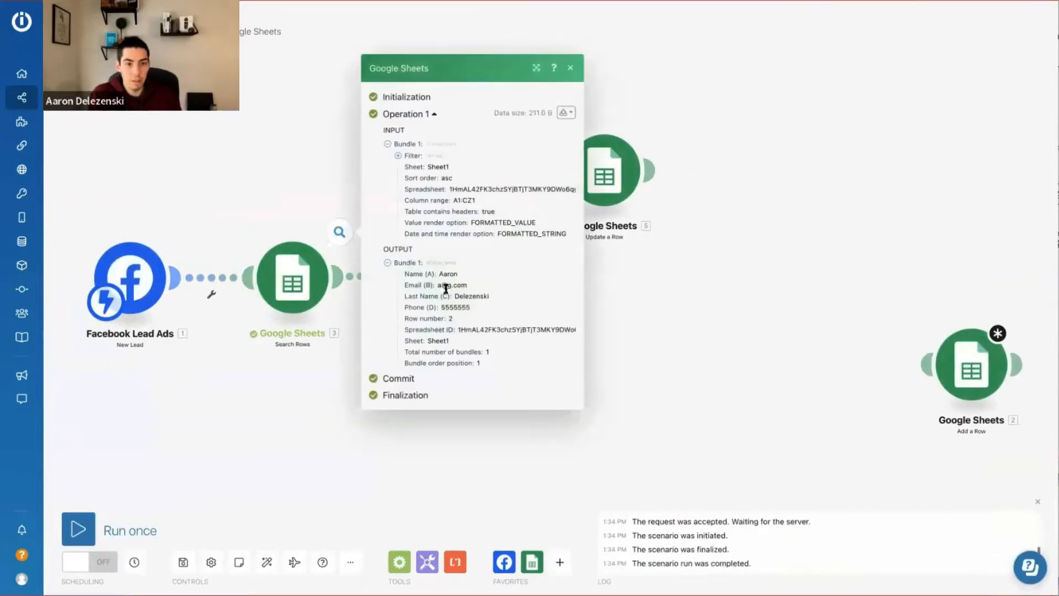
drag(439, 273, 514, 380)
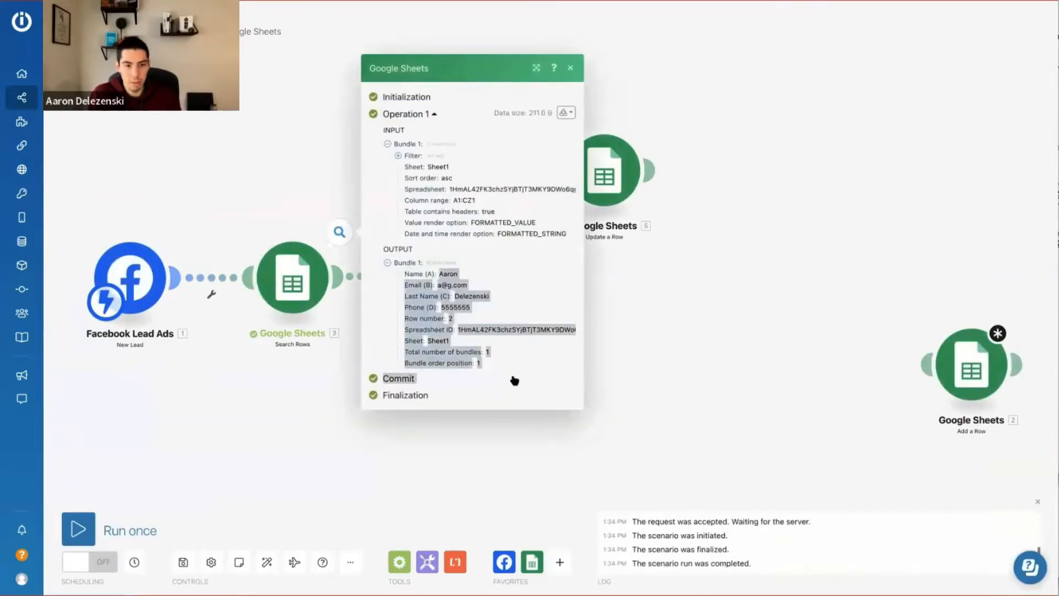
click(501, 342)
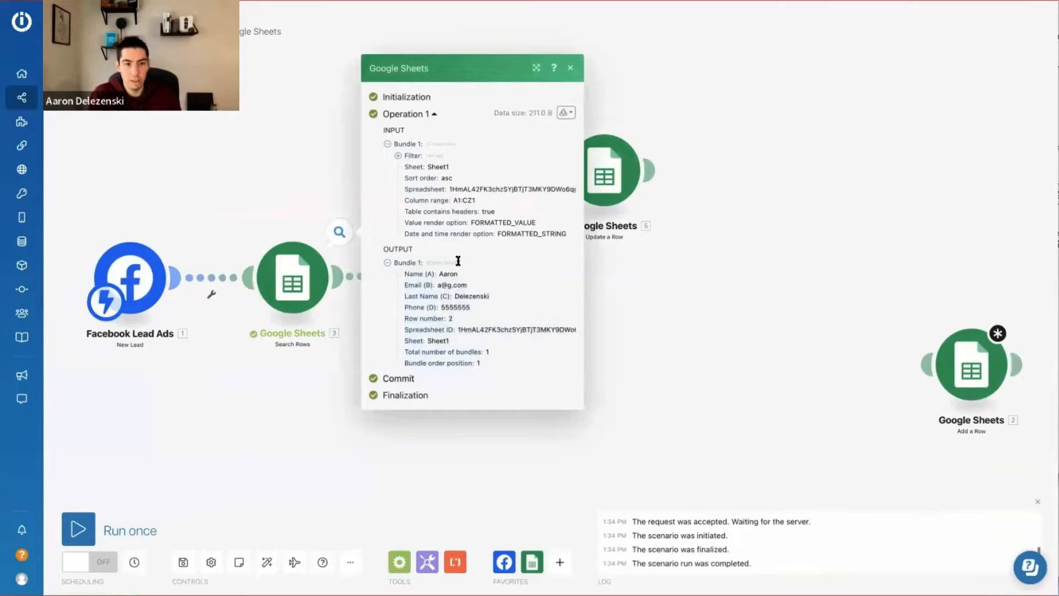
click(635, 349)
Review the Email Exists filter's Email (B), Row number and Total number of bundles conditions against the available mapping items
click(535, 235)
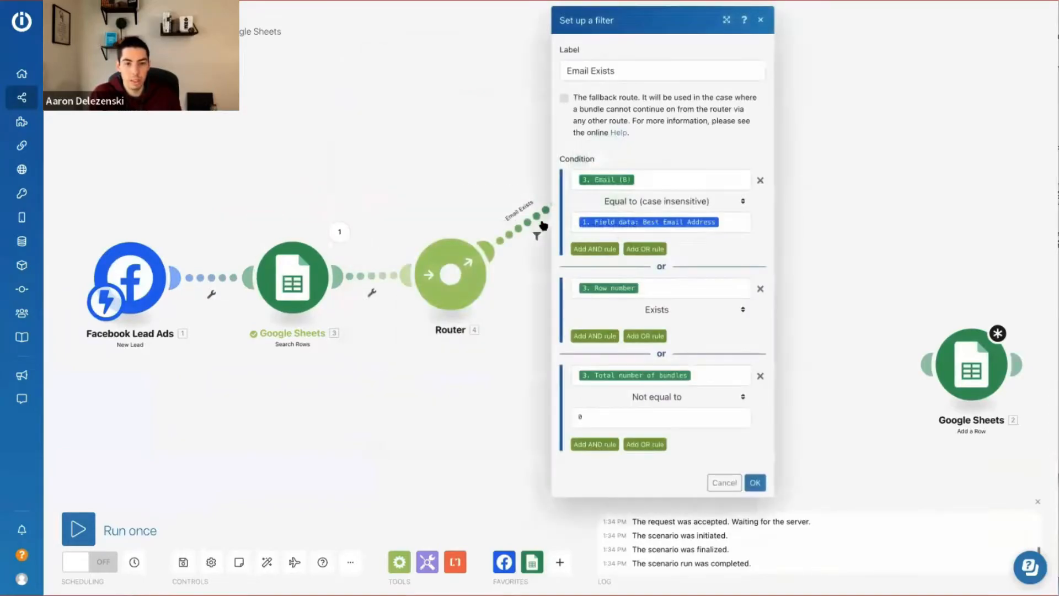
click(647, 178)
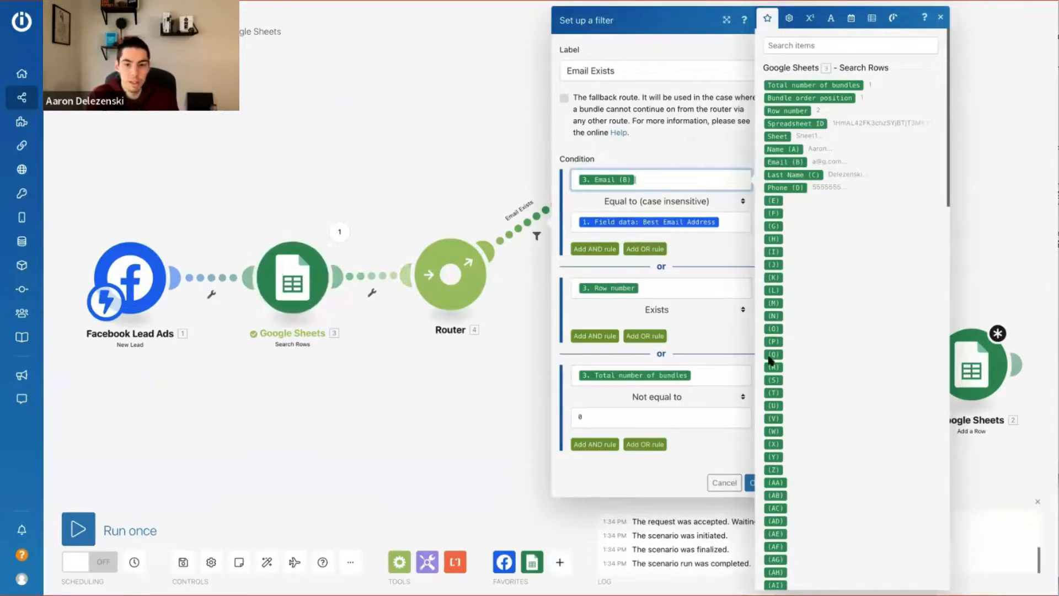
scroll(821, 406, down, 15)
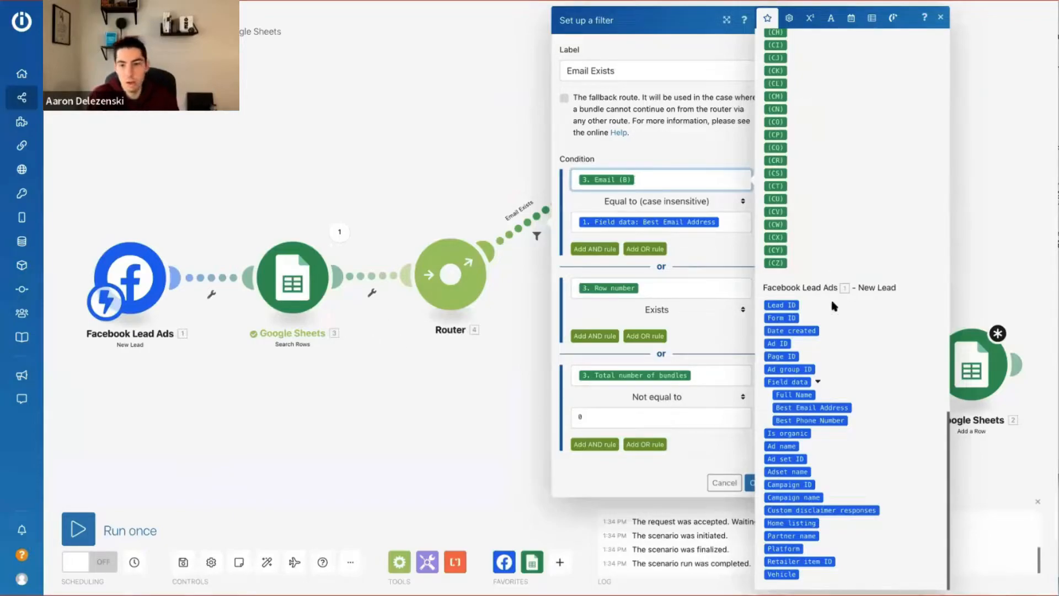
scroll(833, 306, up, 15)
click(646, 287)
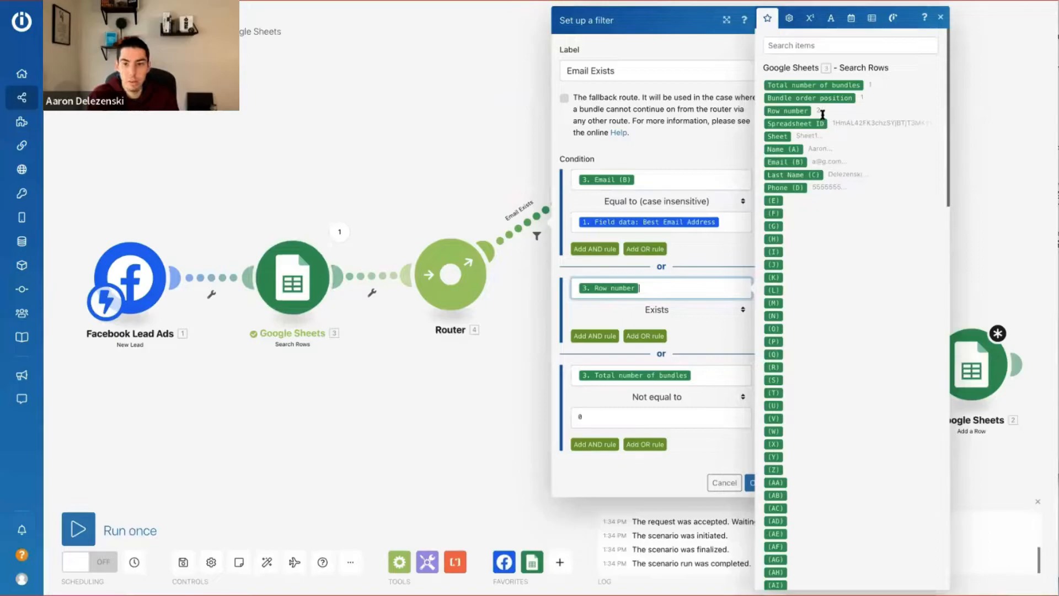
click(700, 374)
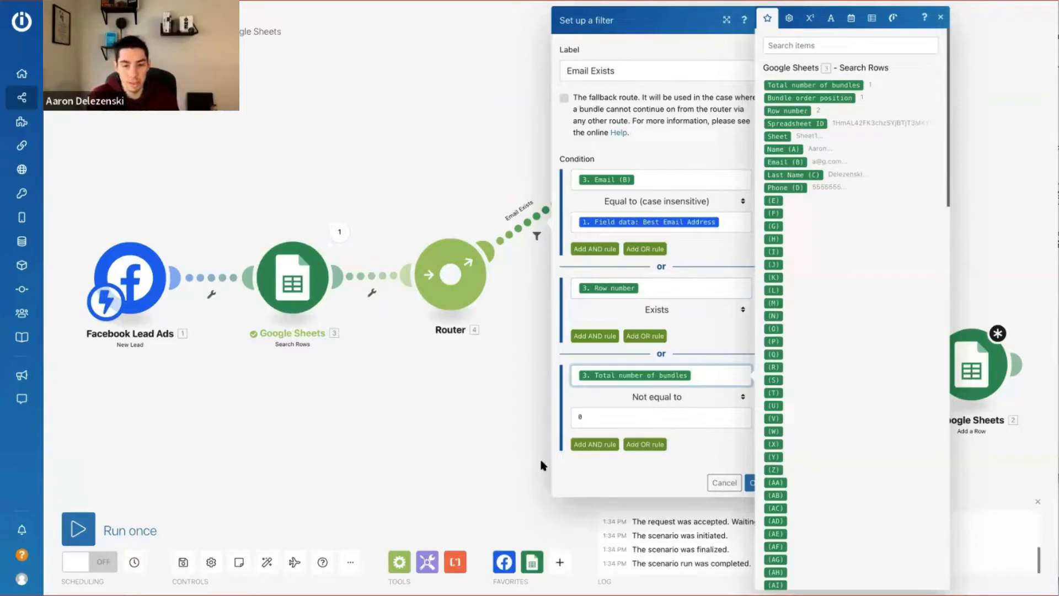
click(489, 419)
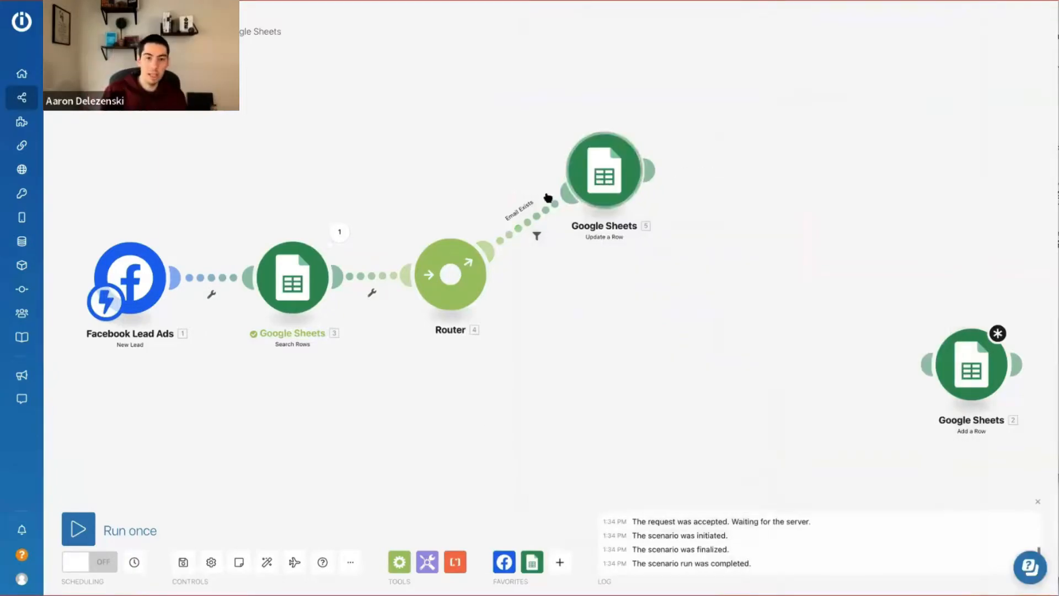
Clone the Update a Row module and connect the copy to the router as a second route
right_click(619, 193)
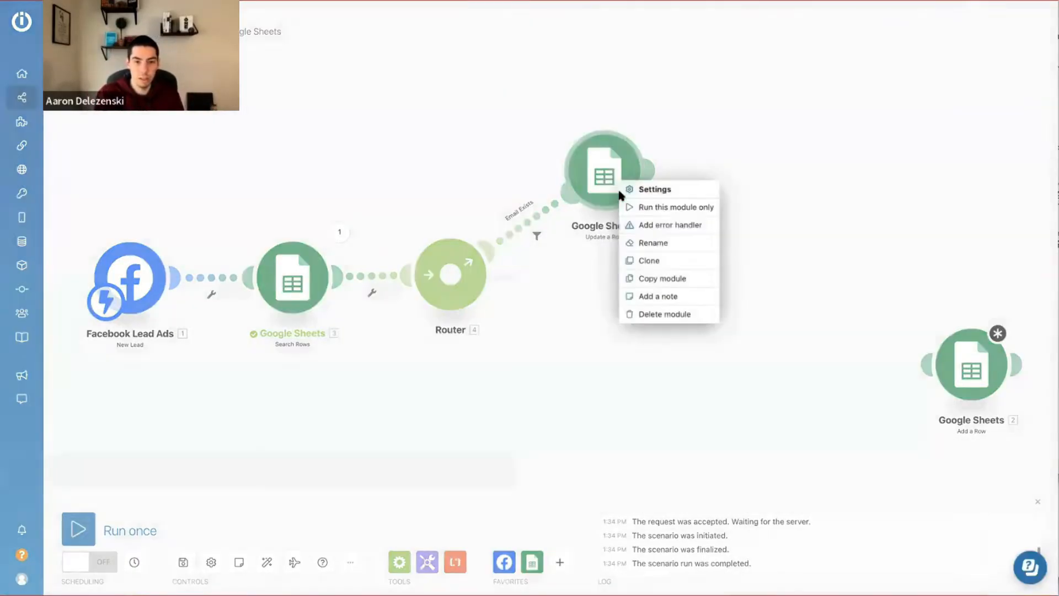
click(649, 261)
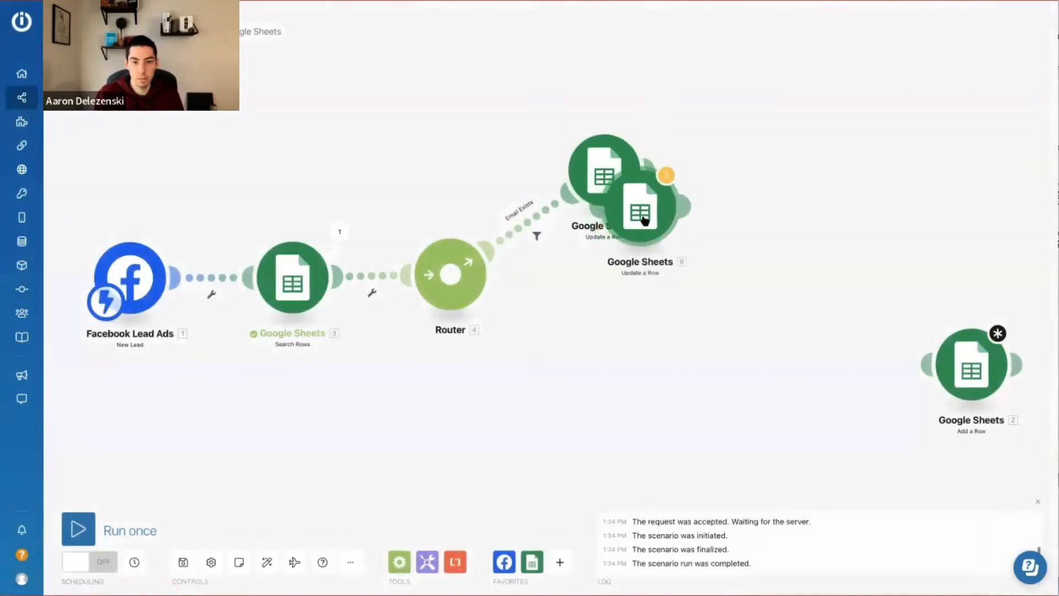
click(551, 323)
drag(552, 323, 609, 355)
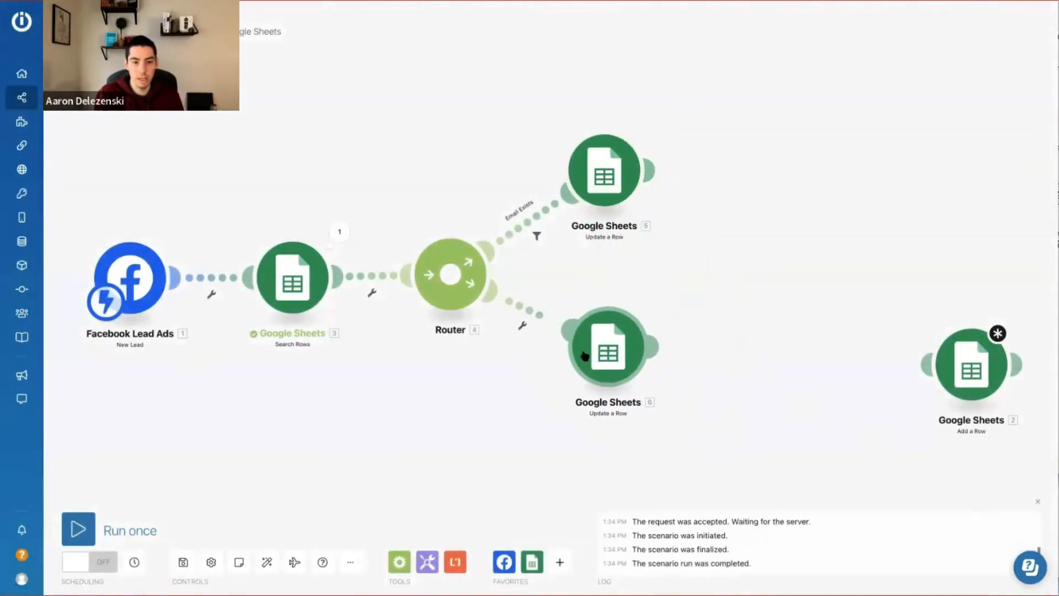
Set a filter labelled No Email on the cloned module's route, with the condition that Search Rows' Row number does not exist
click(539, 314)
click(605, 333)
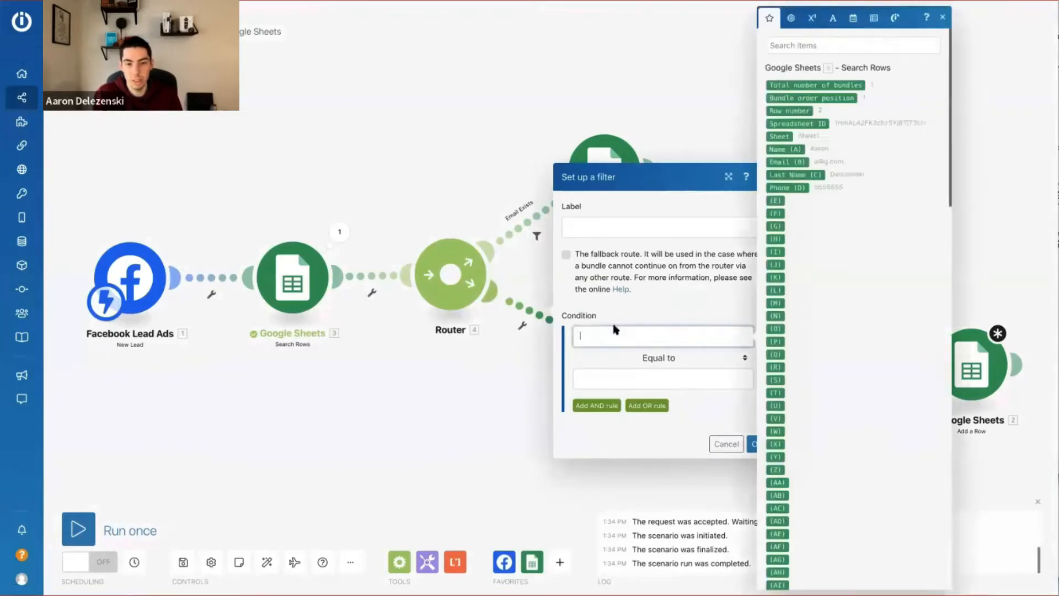
click(798, 110)
click(654, 358)
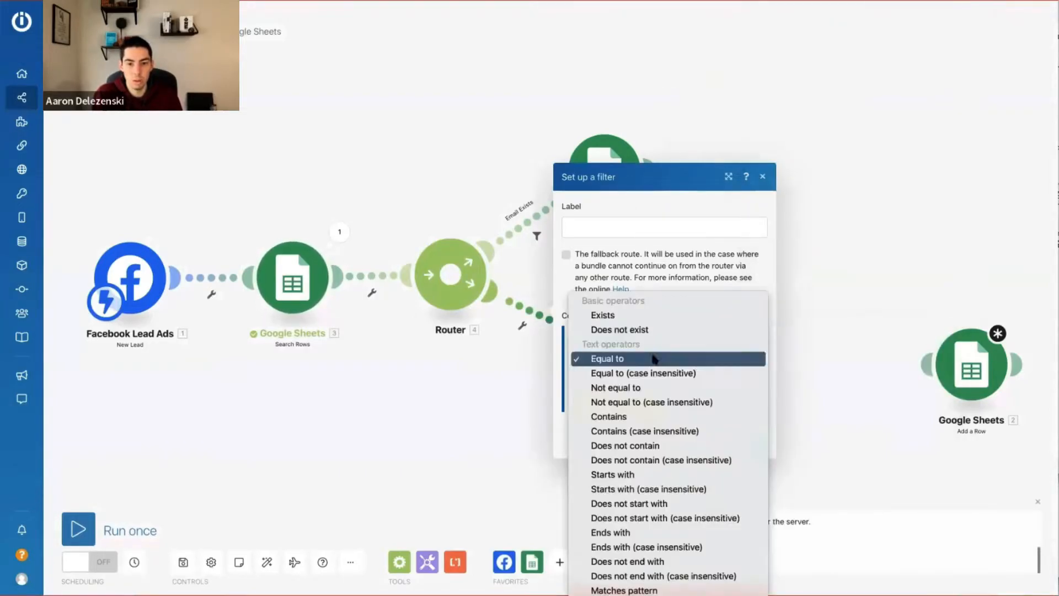
click(623, 329)
click(596, 238)
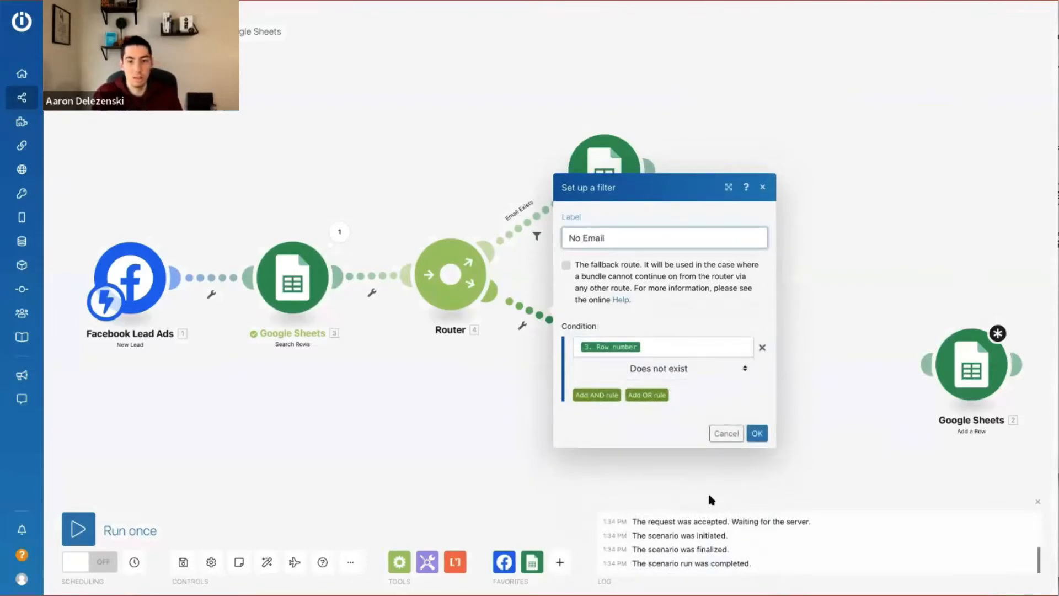
click(757, 433)
Unlink the cloned Update a Row module from the router and connect the existing Add a Row module as the second route
click(540, 321)
click(568, 345)
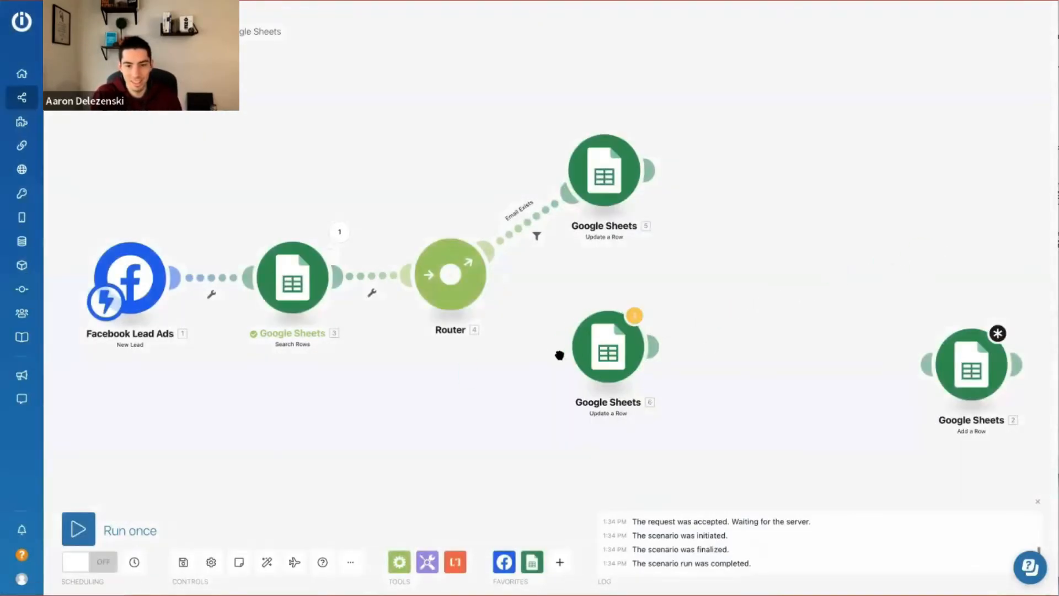
drag(971, 362, 638, 352)
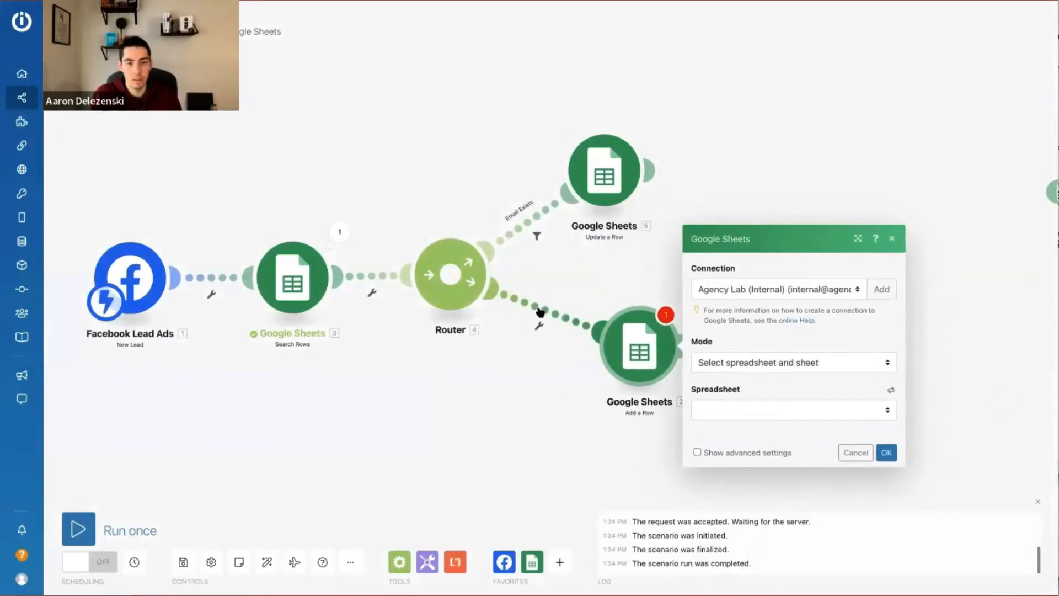
Add a No Email filter to the Add a Row route, requiring that the Row number from Search Rows does not exist
click(539, 311)
click(601, 232)
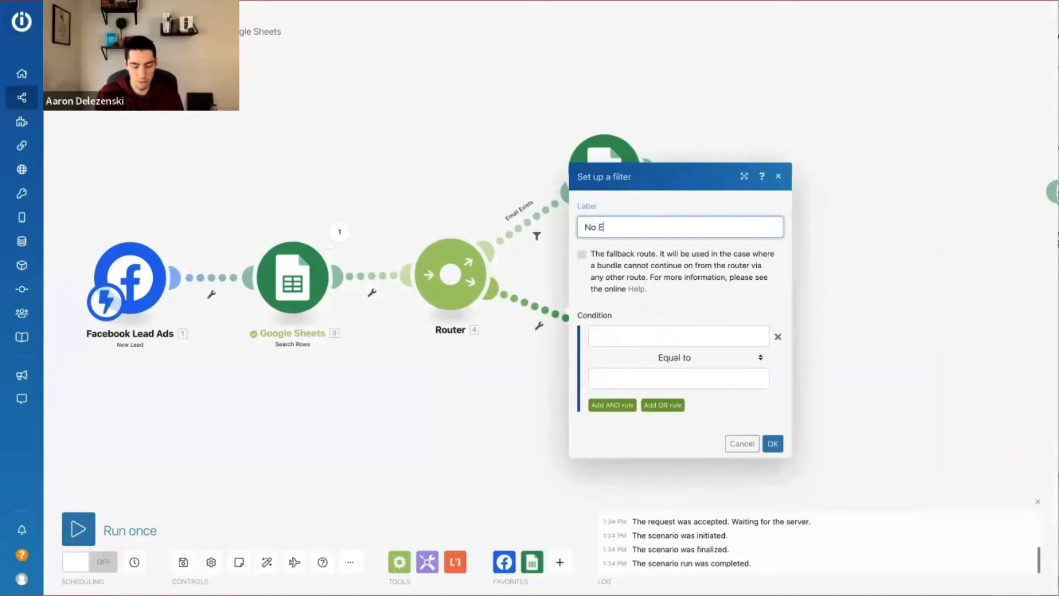
click(618, 329)
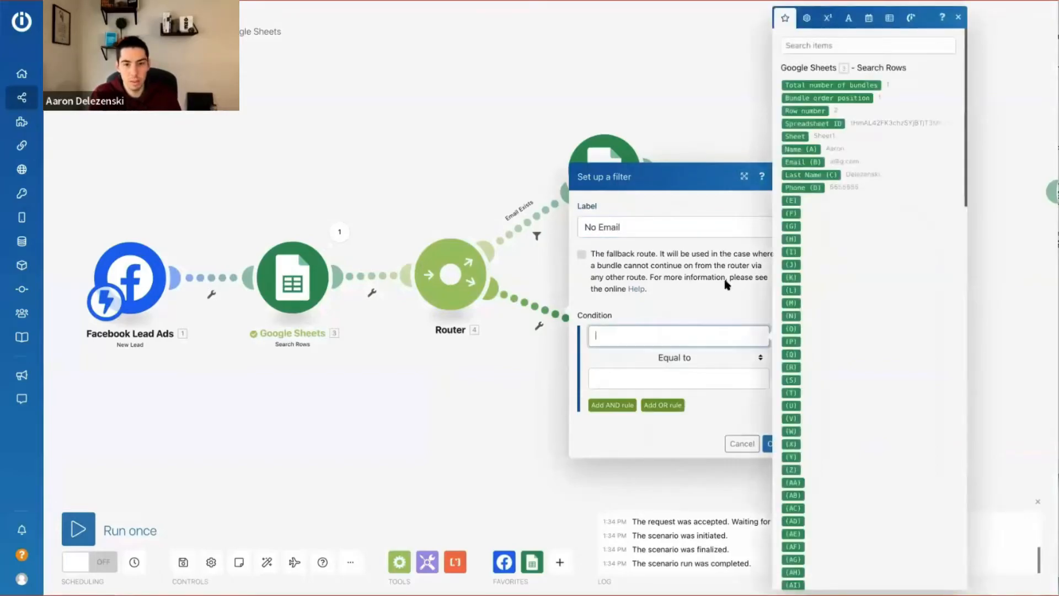
click(817, 111)
click(665, 364)
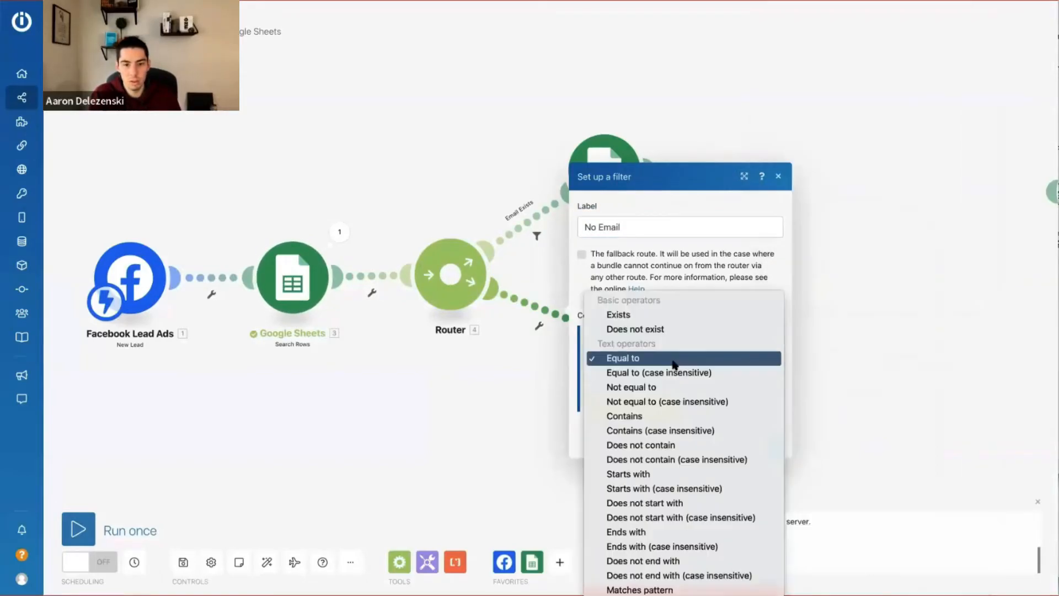
click(631, 330)
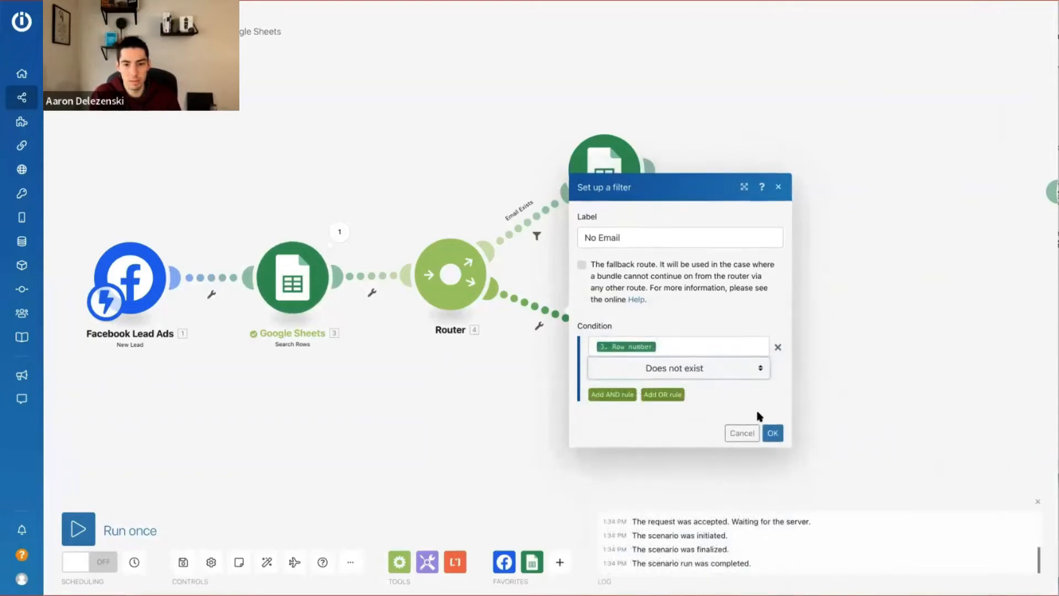
click(768, 430)
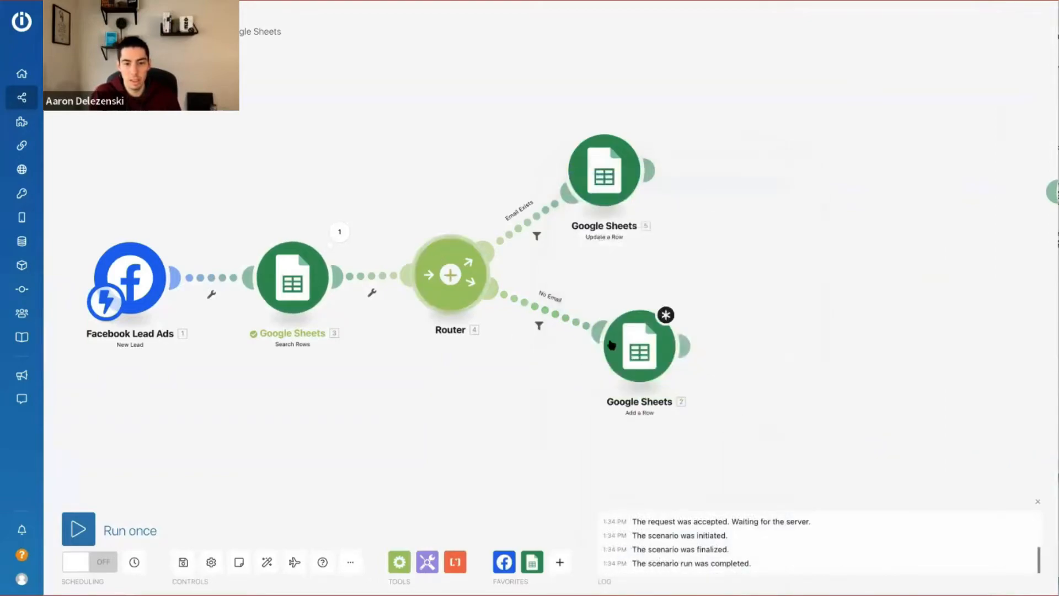
Configure the Add a Row module with the AL GSheets connection, the Tester spreadsheet and Sheet1
click(640, 353)
click(757, 282)
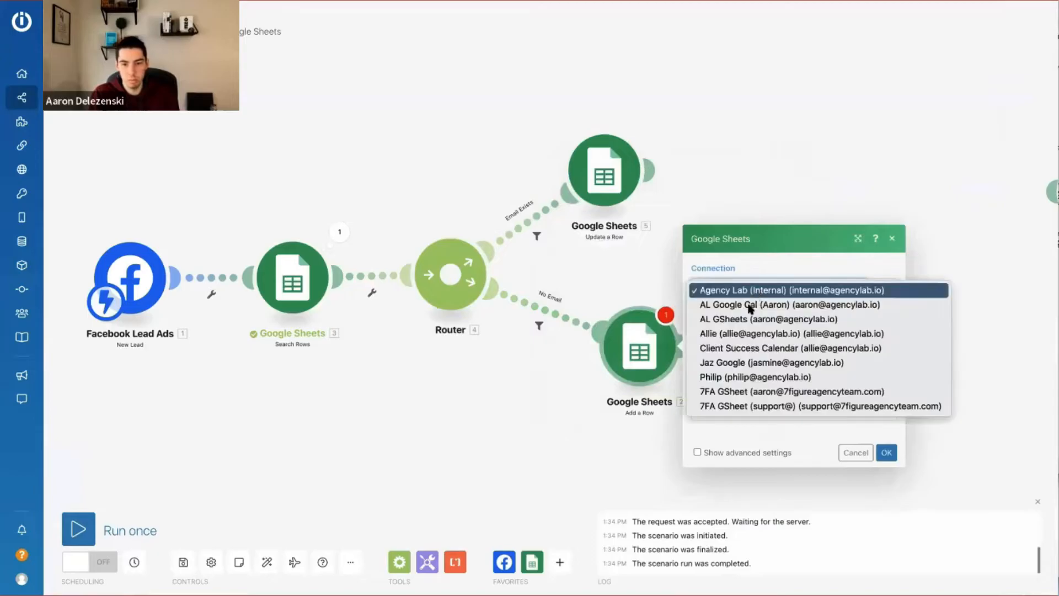
click(753, 317)
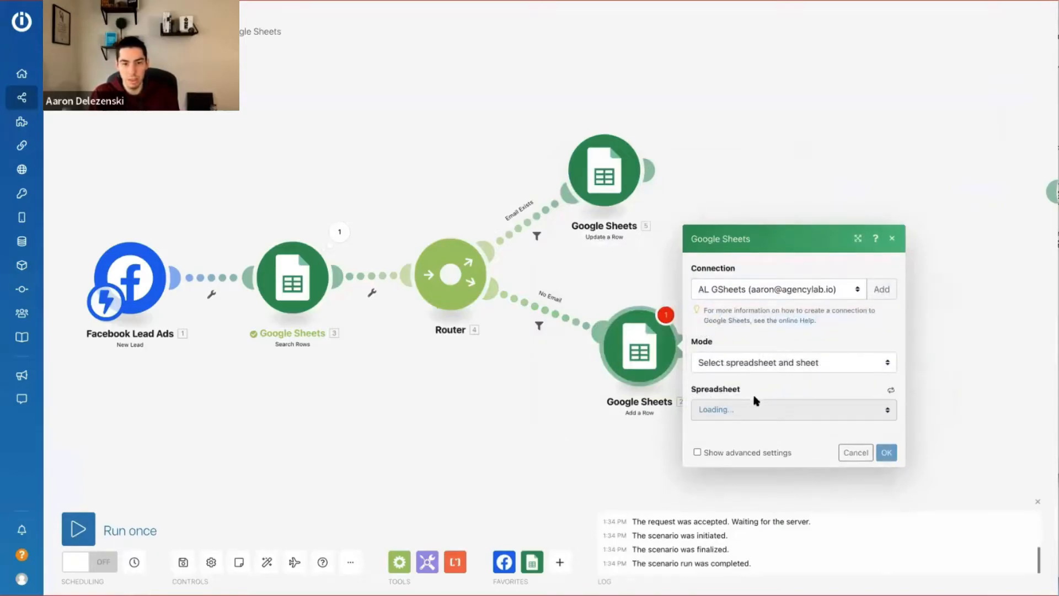
click(750, 409)
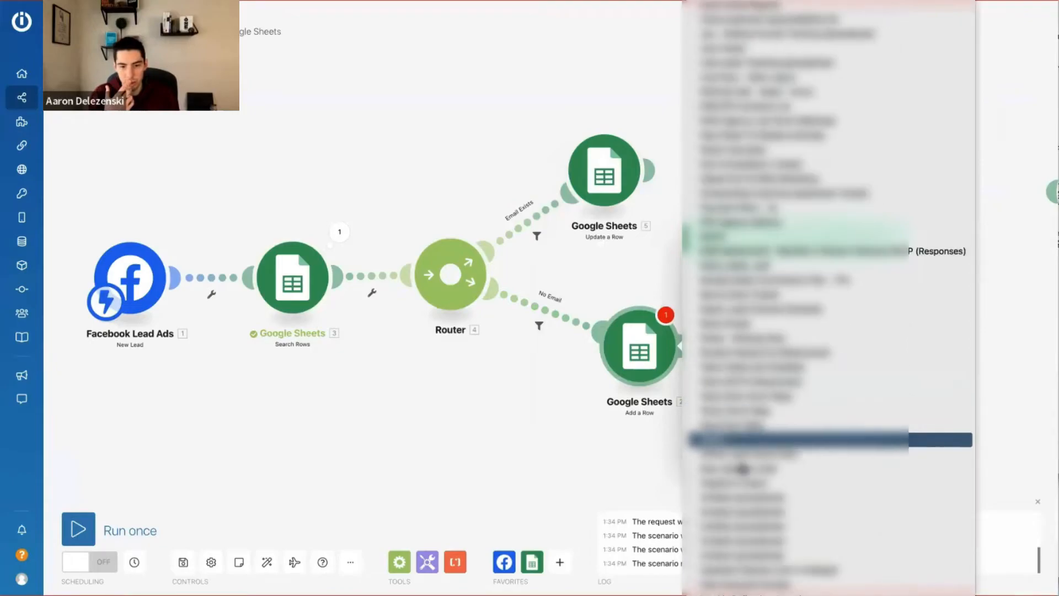
click(742, 441)
click(756, 435)
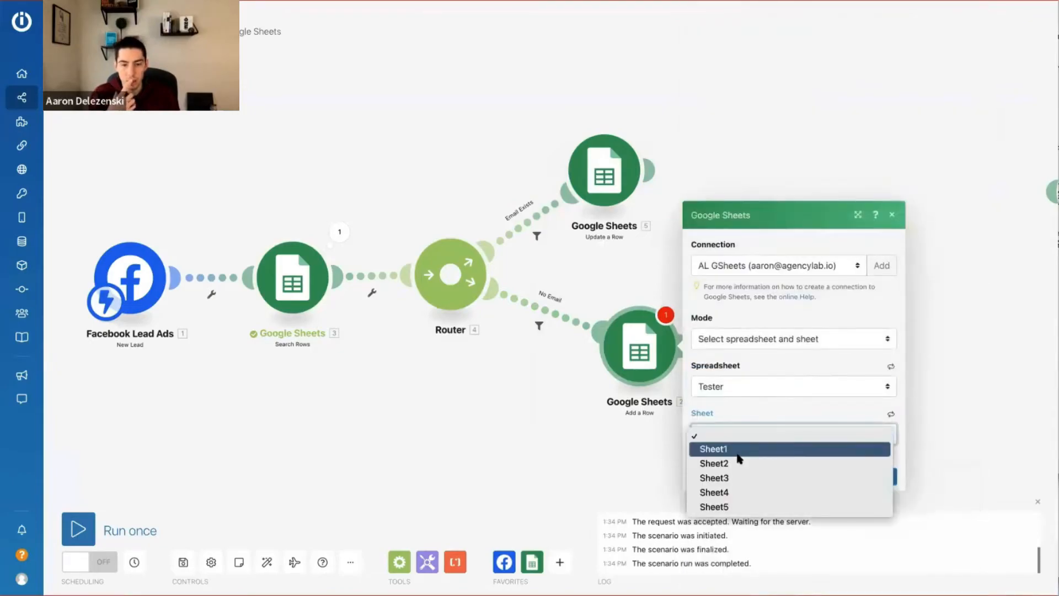
click(733, 450)
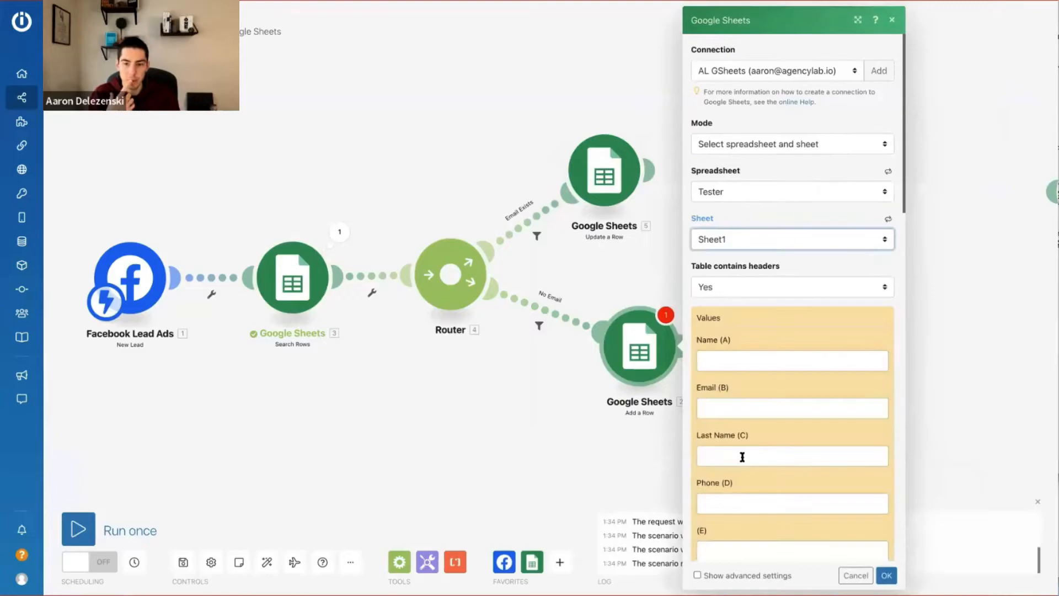
Check the column headers in the Tester sheet and map the Facebook lead's Full Name to Name (A) in Add a Row
click(726, 357)
scroll(604, 398, down, 15)
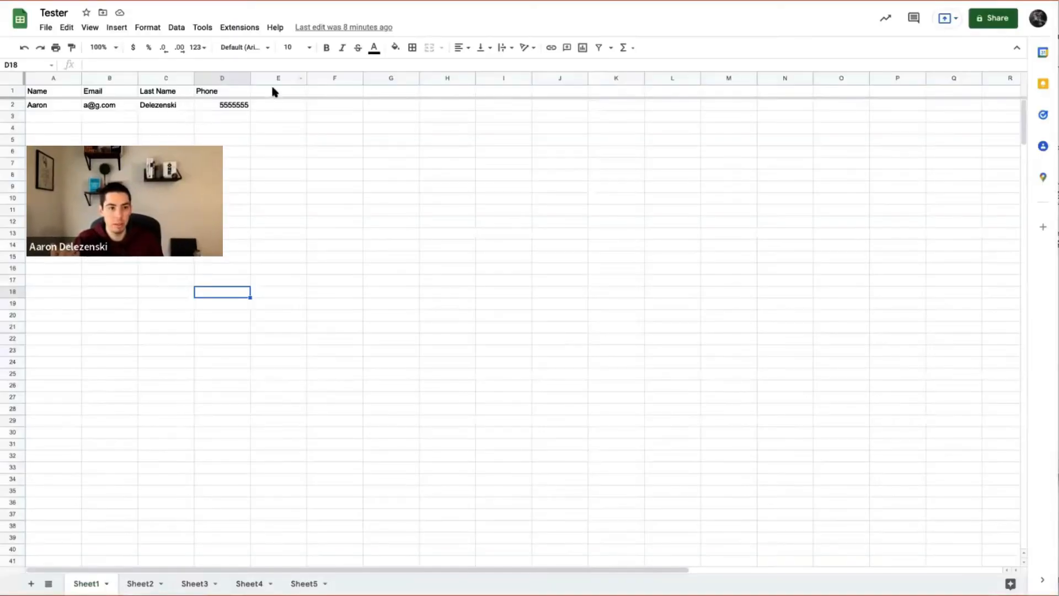
click(273, 91)
click(389, 92)
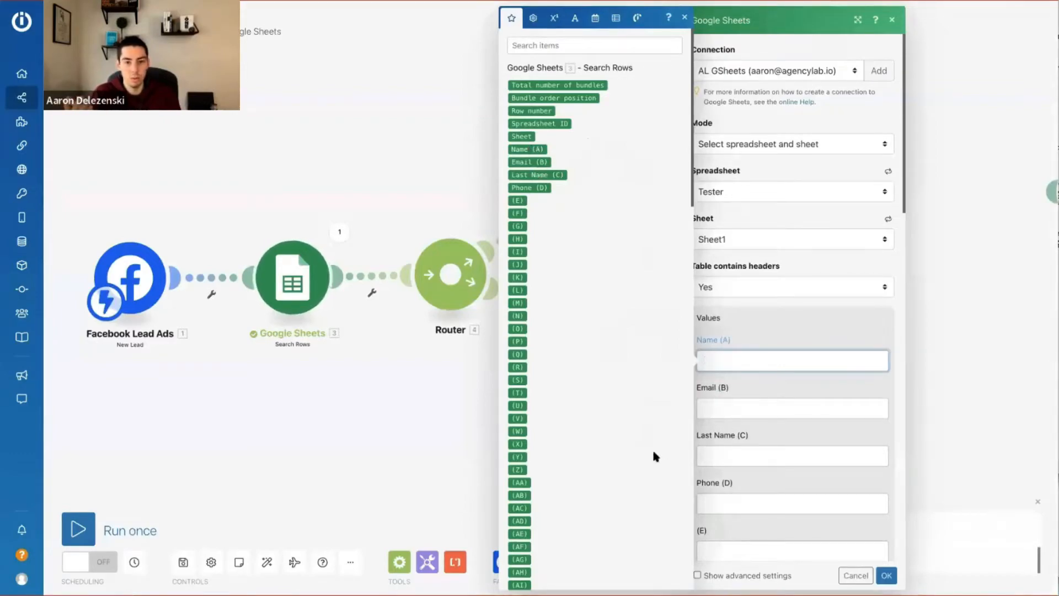
scroll(634, 447, down, 15)
drag(518, 399, 759, 359)
Map Best Email Address to Email (B) and Best Phone Number to Phone (D), and save the Add a Row module
click(720, 403)
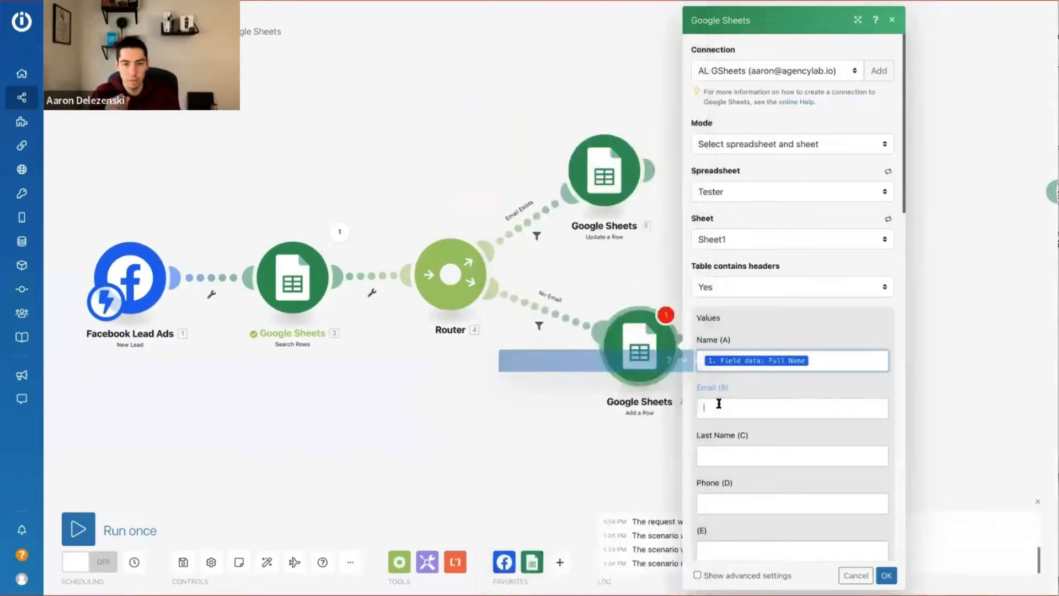
scroll(607, 462, down, 15)
drag(552, 473, 772, 409)
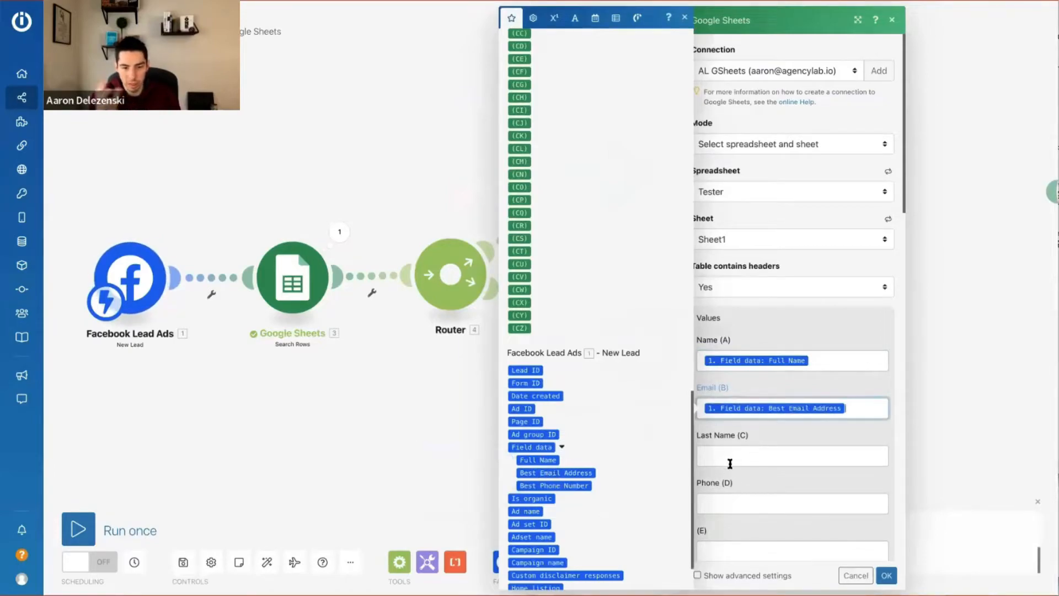
click(729, 500)
scroll(569, 474, down, 15)
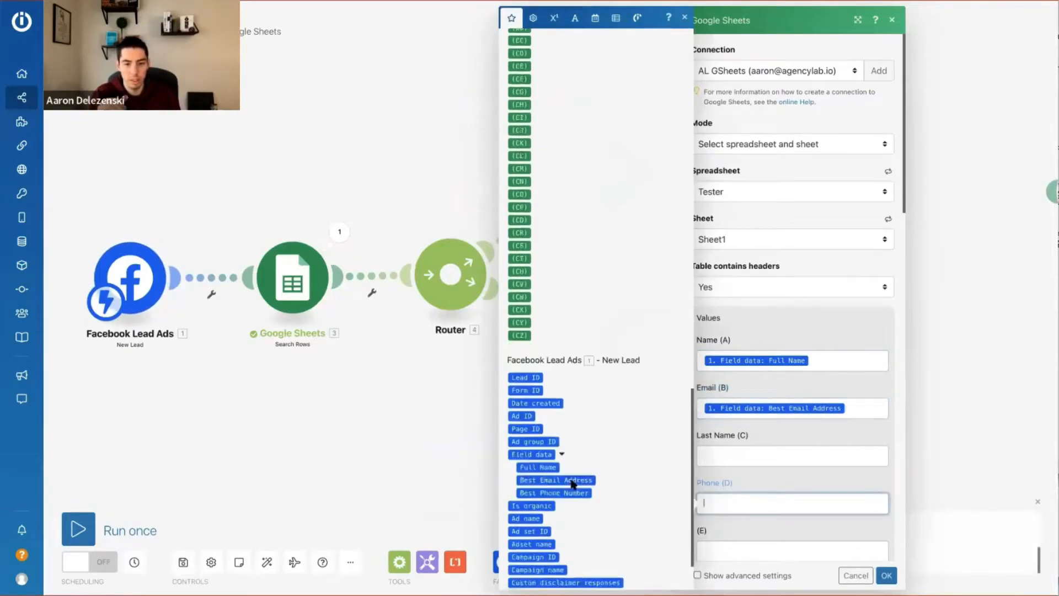
drag(564, 419, 827, 494)
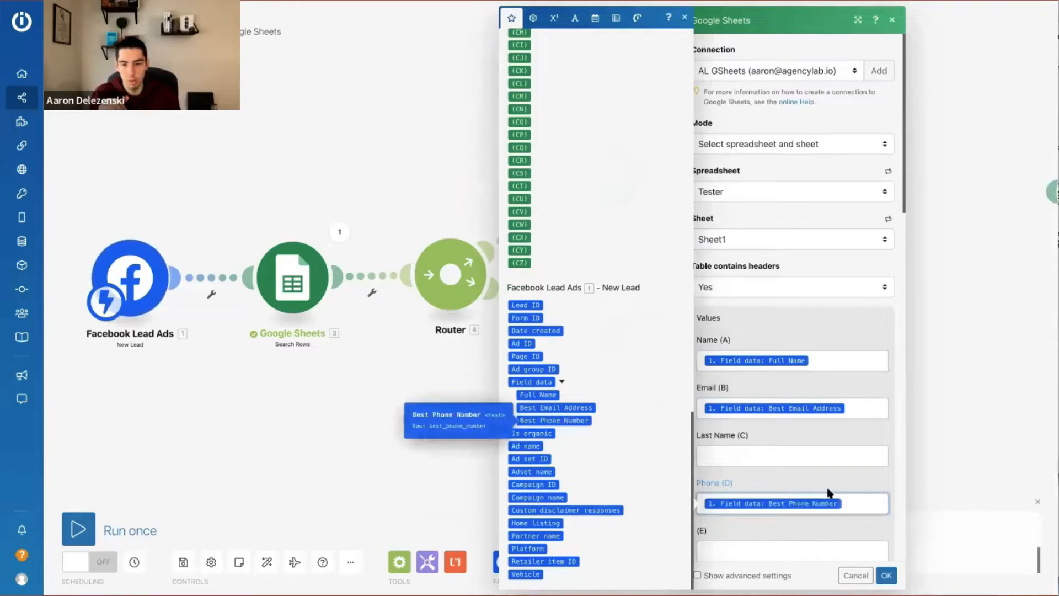
scroll(822, 480, down, 5)
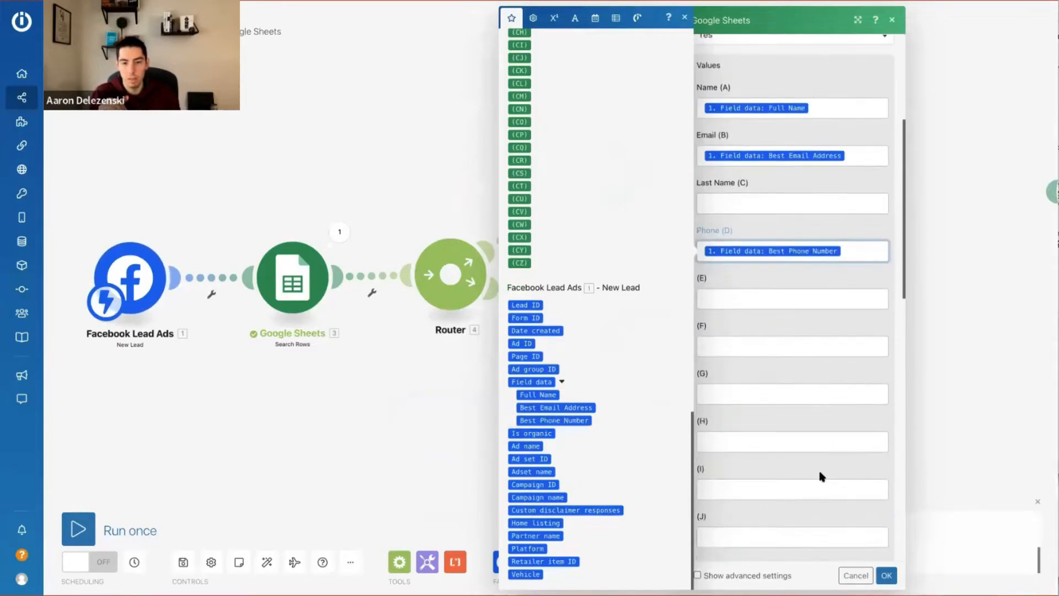
click(886, 576)
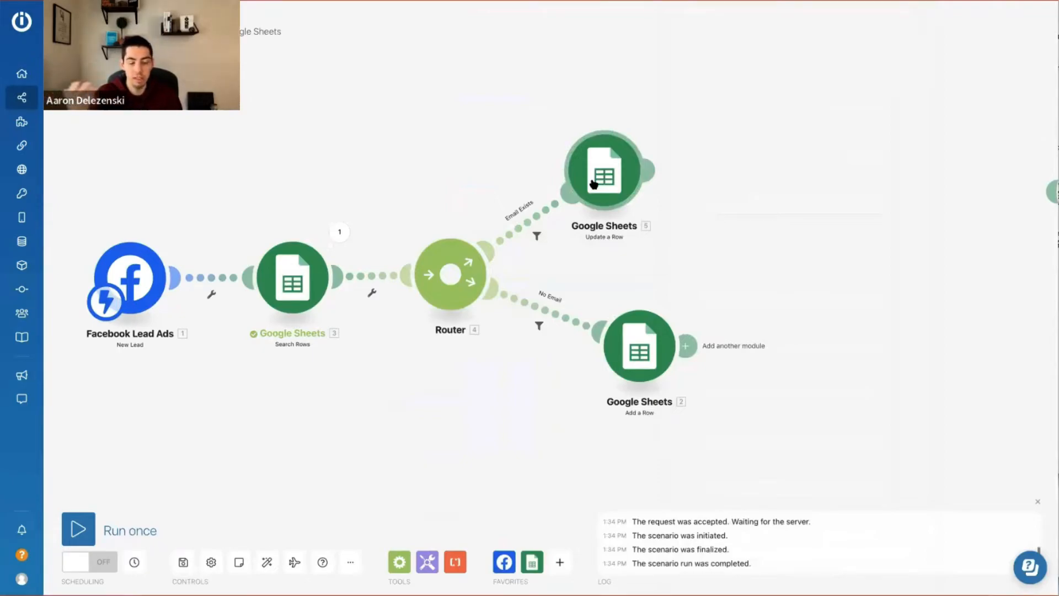
Insert an empty if function into the Name (A) value of the Update a Row module on the Email Exists route
mouse_move(629, 177)
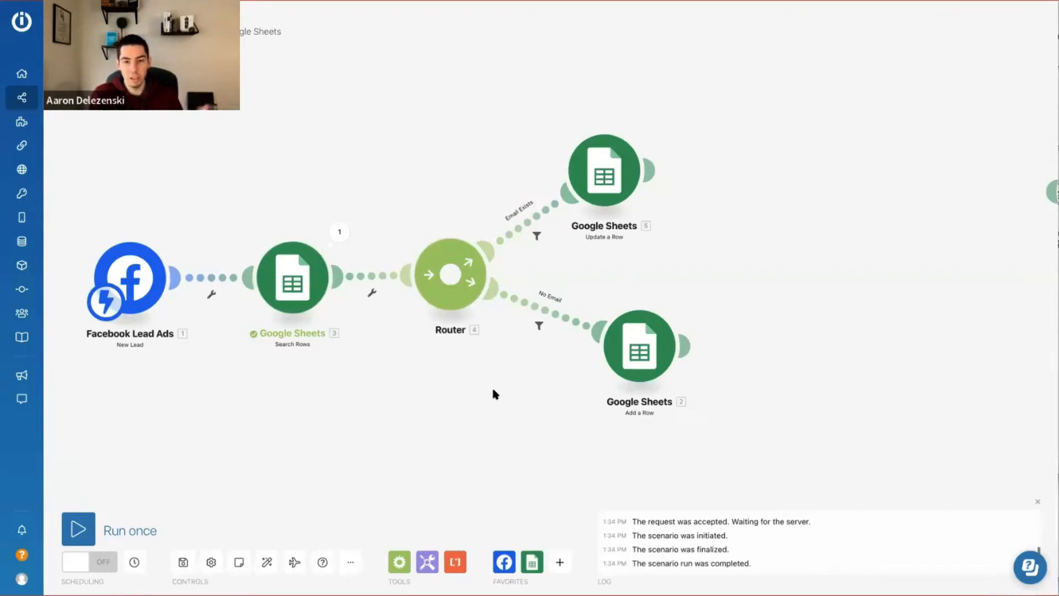
click(618, 174)
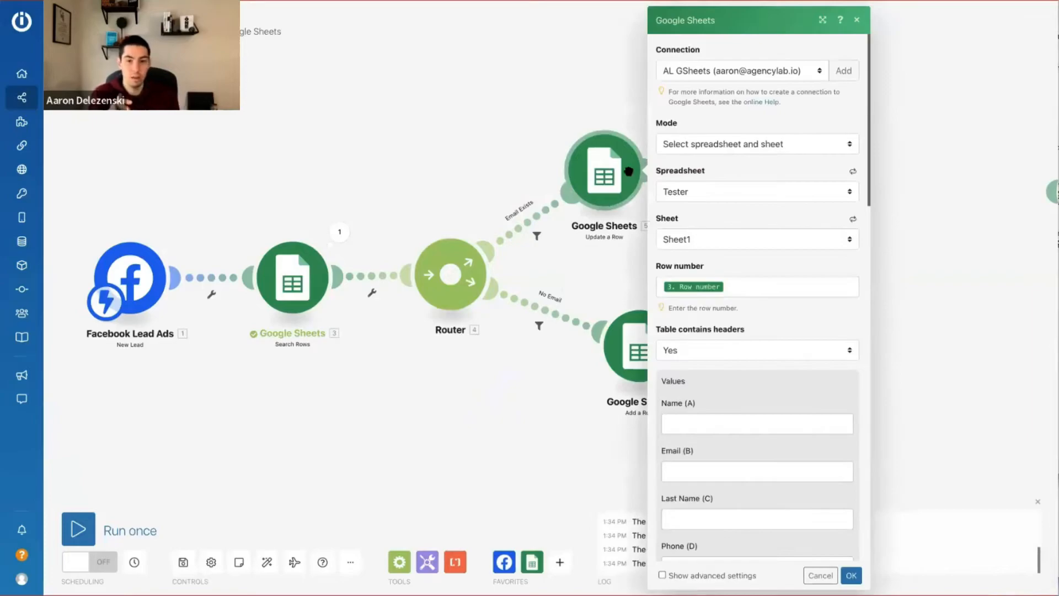
click(702, 425)
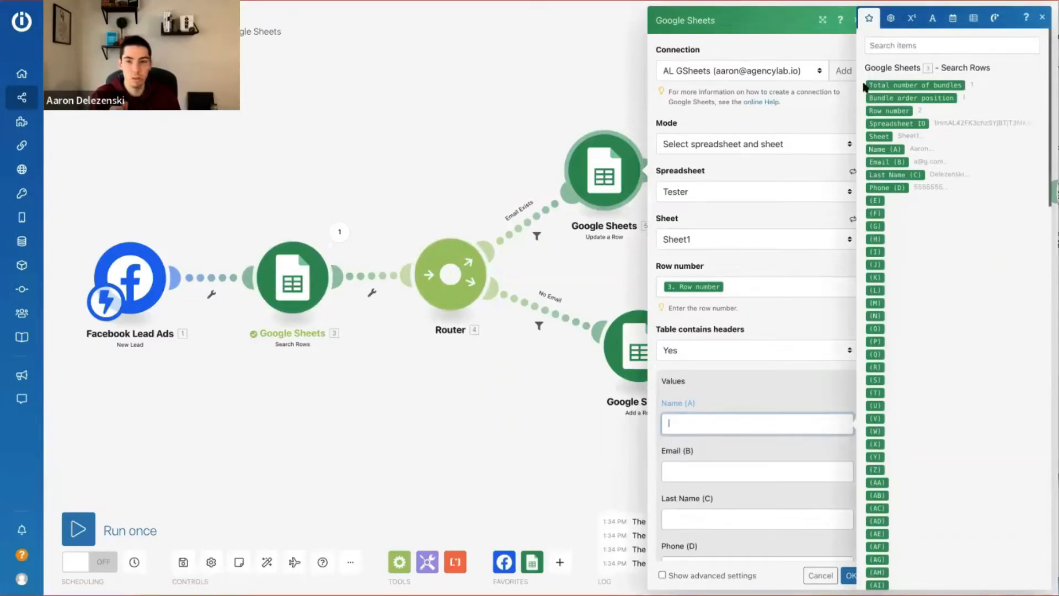
click(891, 18)
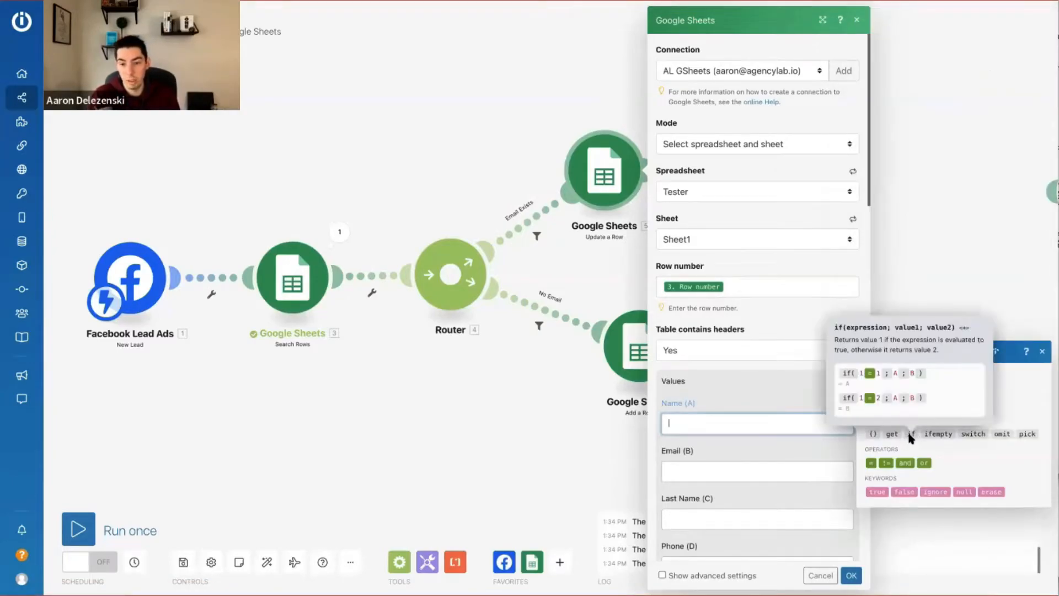
click(911, 434)
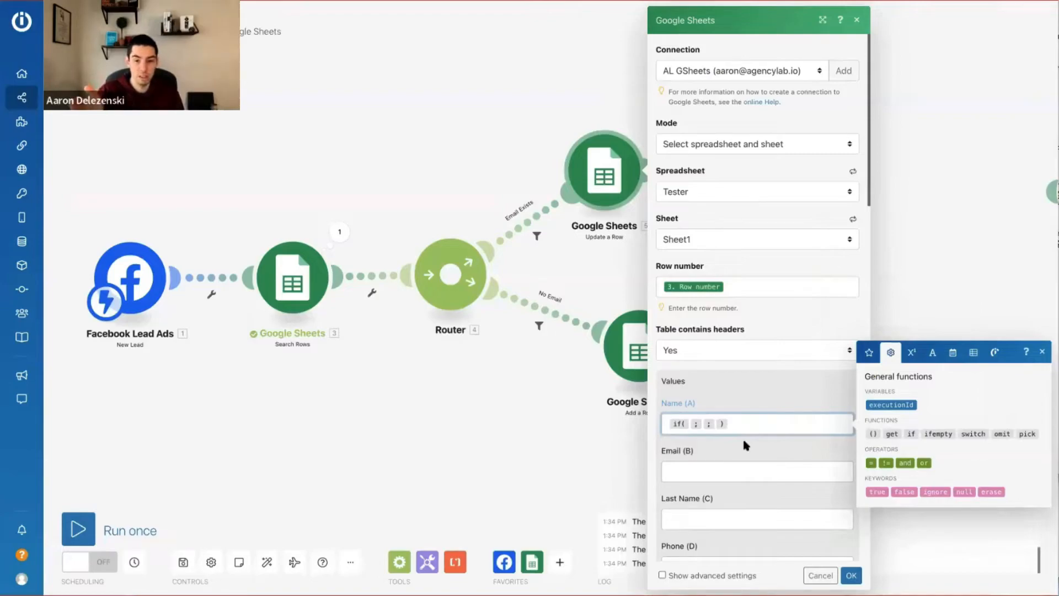
click(702, 425)
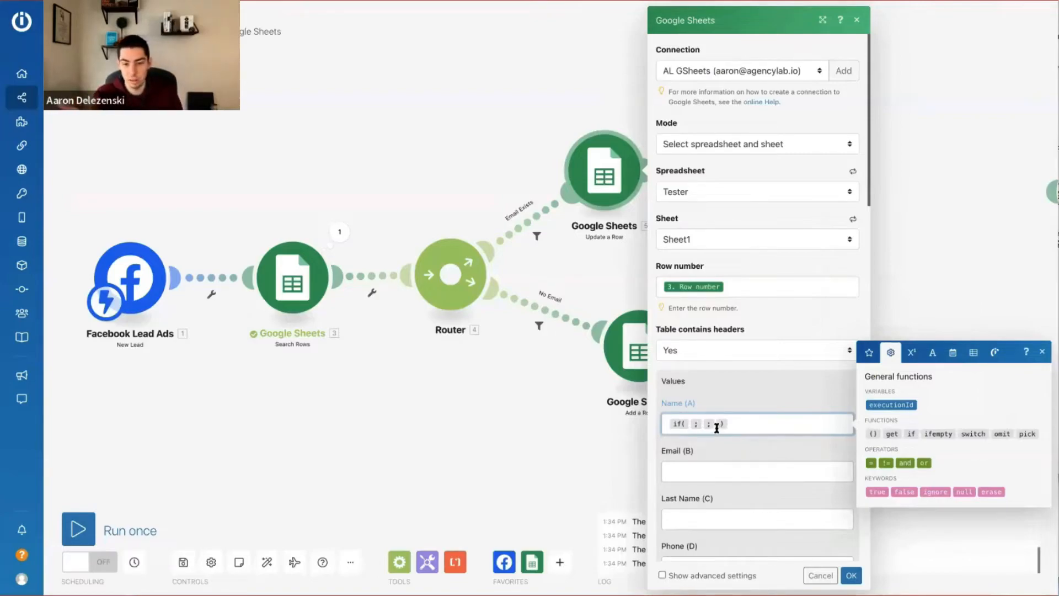
click(715, 424)
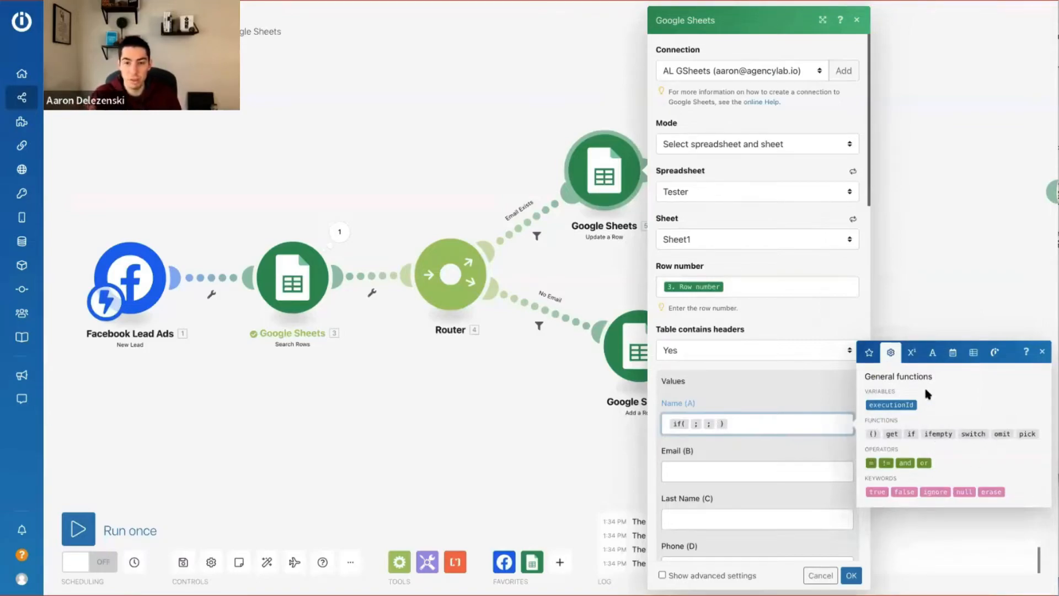
click(906, 356)
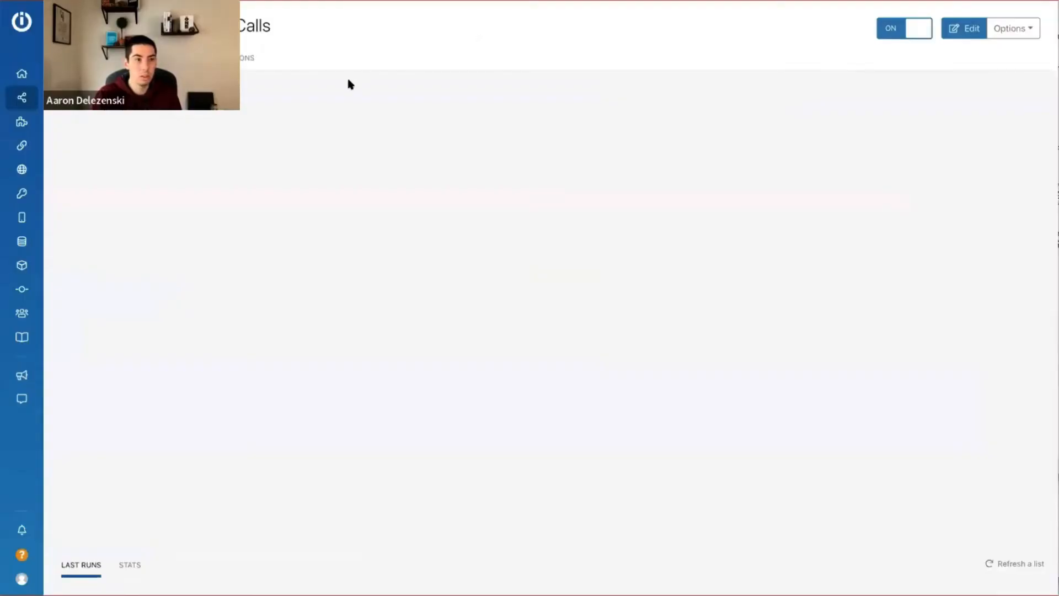
Examine the if formulas in the Stripe scenario's Set multiple variables module and the math functions available for the Name (A) value
click(677, 189)
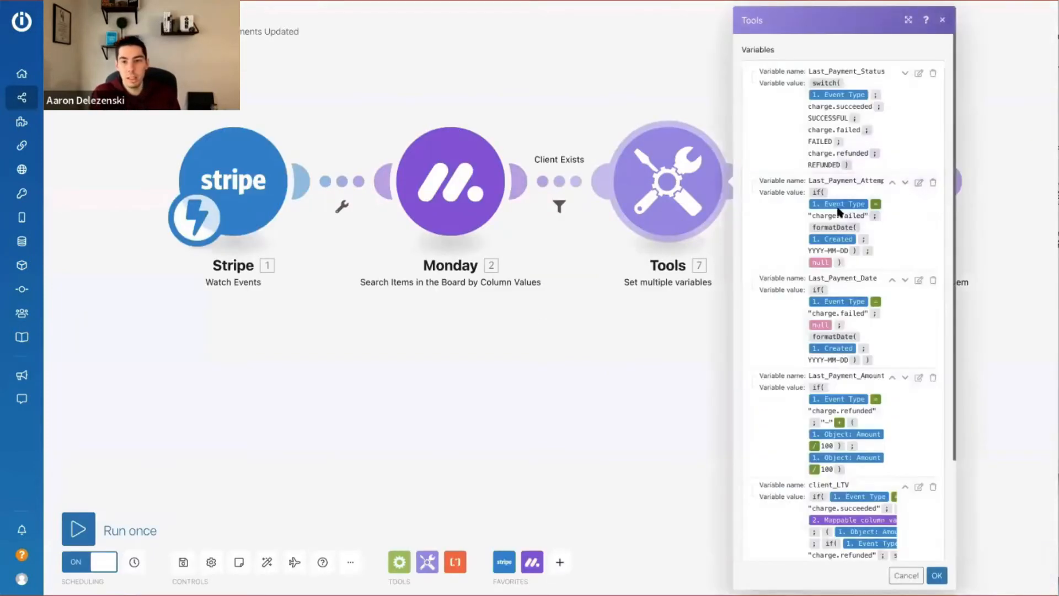
scroll(839, 212, down, 3)
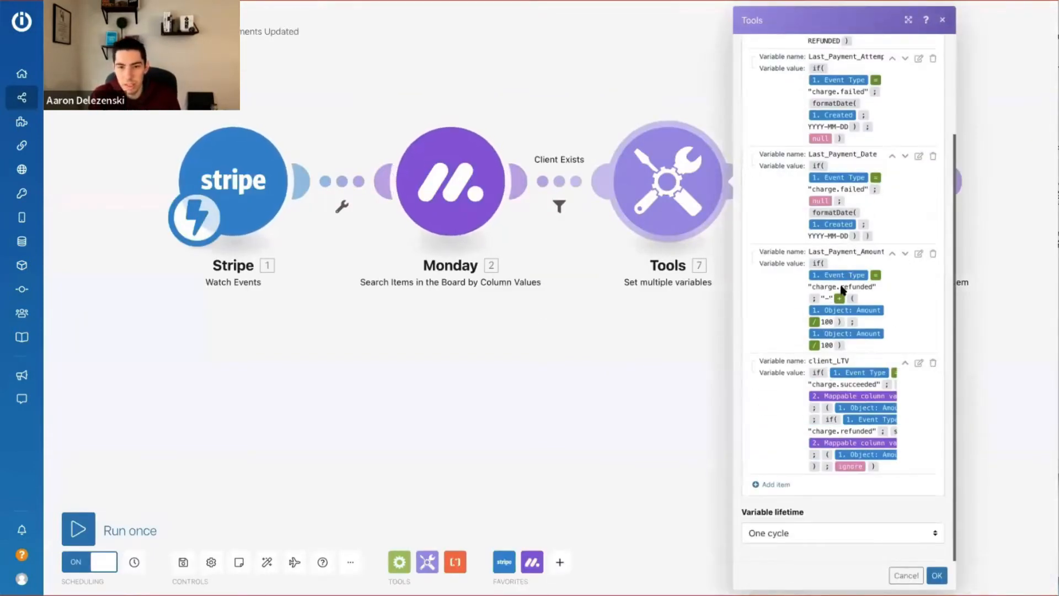
click(917, 253)
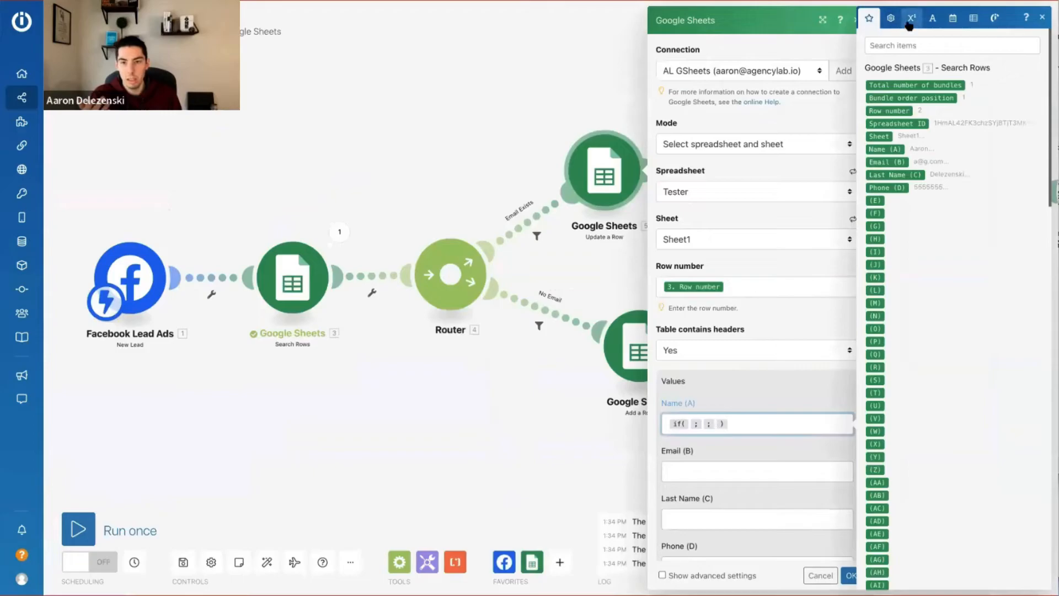
click(911, 18)
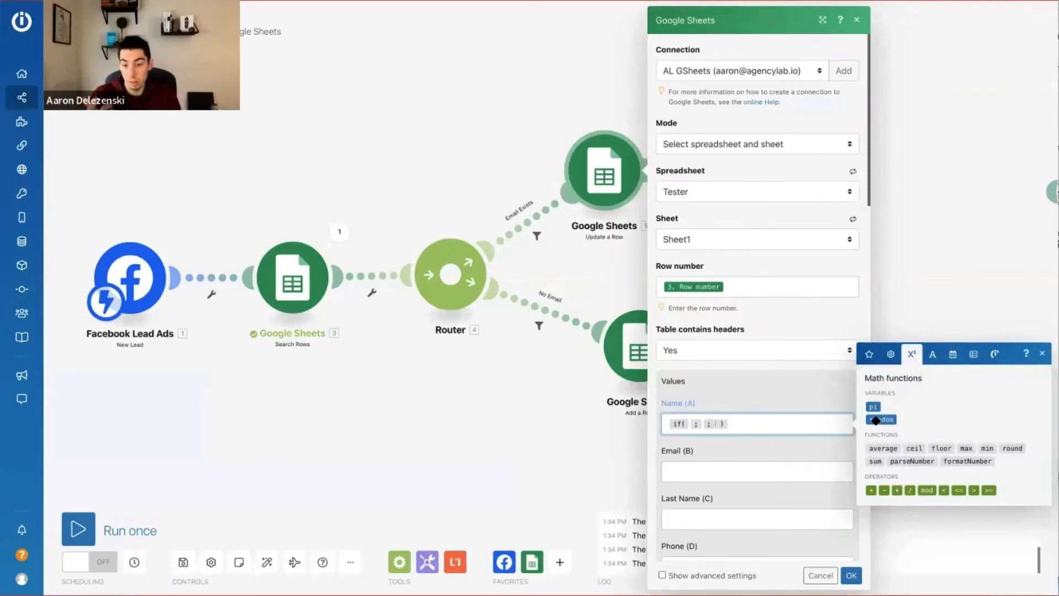
Examine the text and binary functions and the date and time functions available for the Name (A) value
click(932, 353)
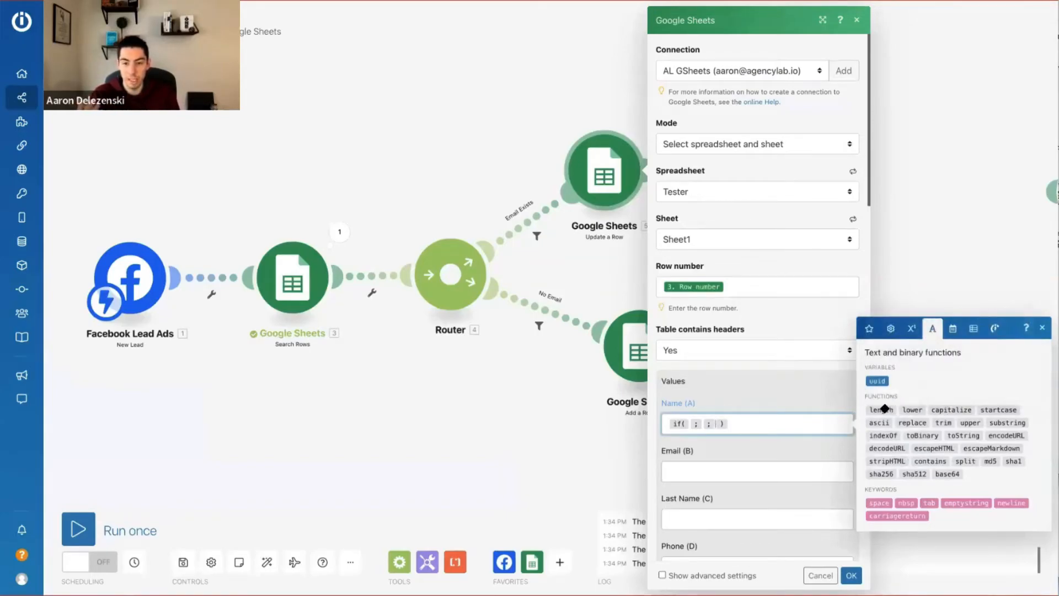
mouse_move(885, 409)
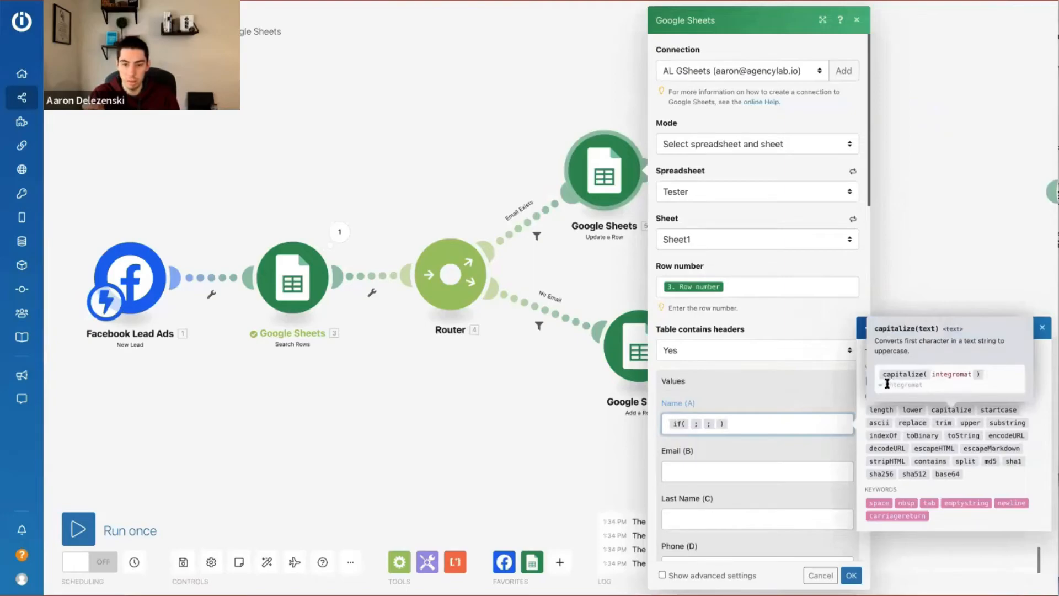
mouse_move(994, 411)
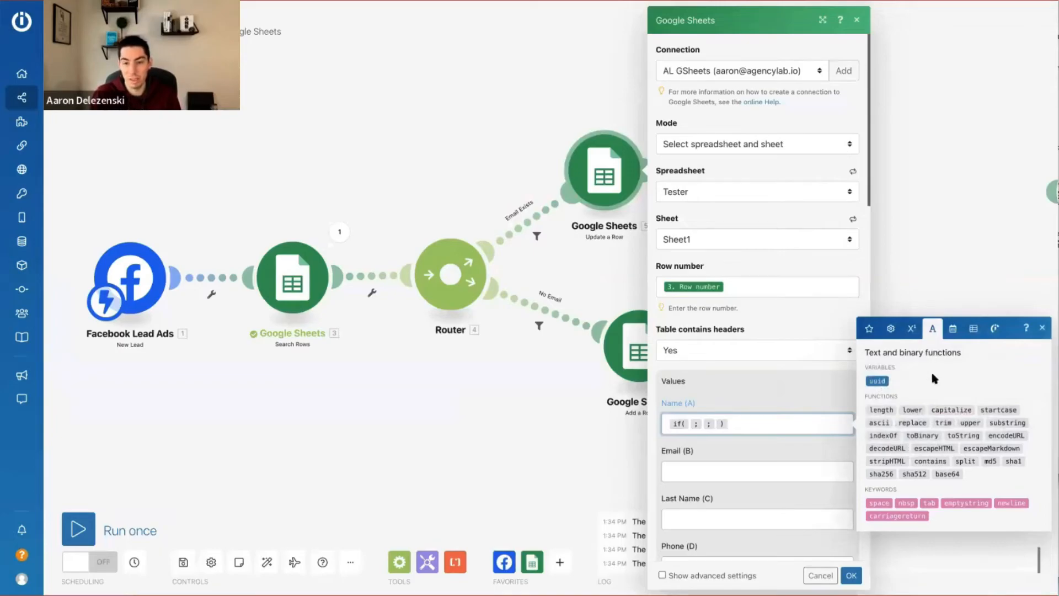
click(953, 329)
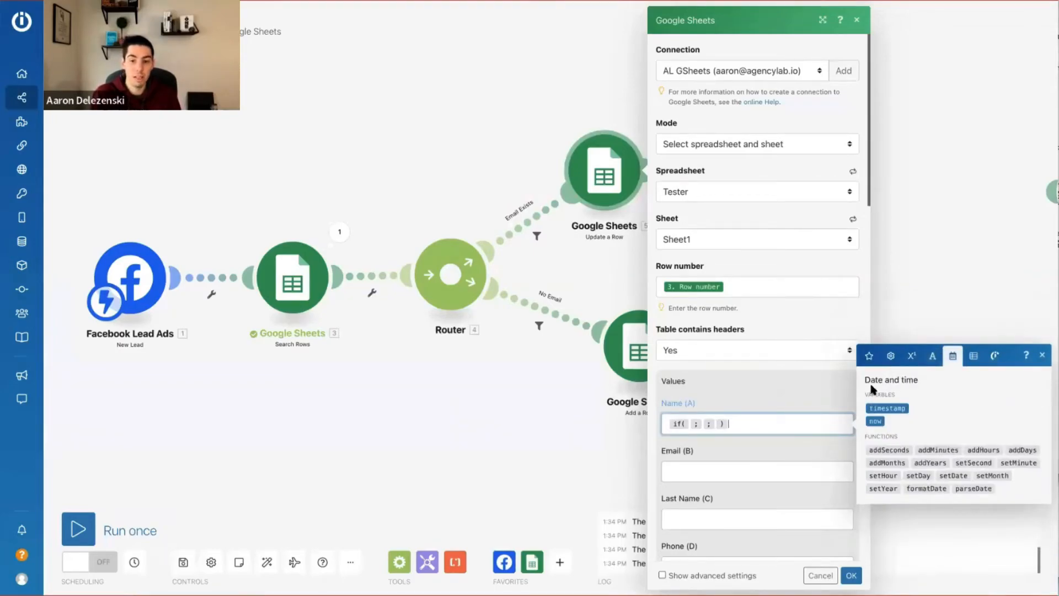
mouse_move(962, 476)
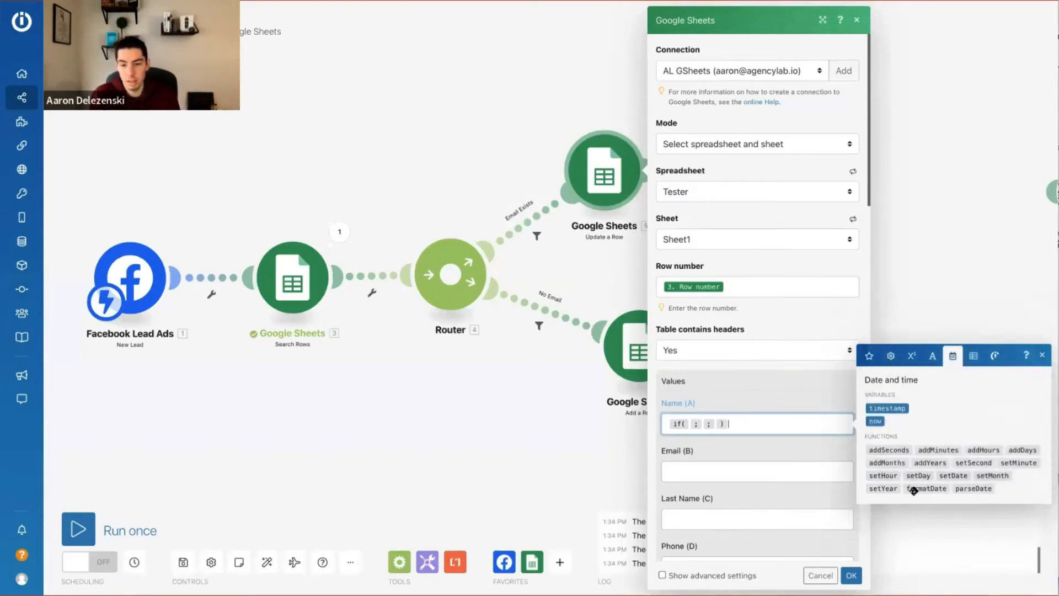
mouse_move(914, 490)
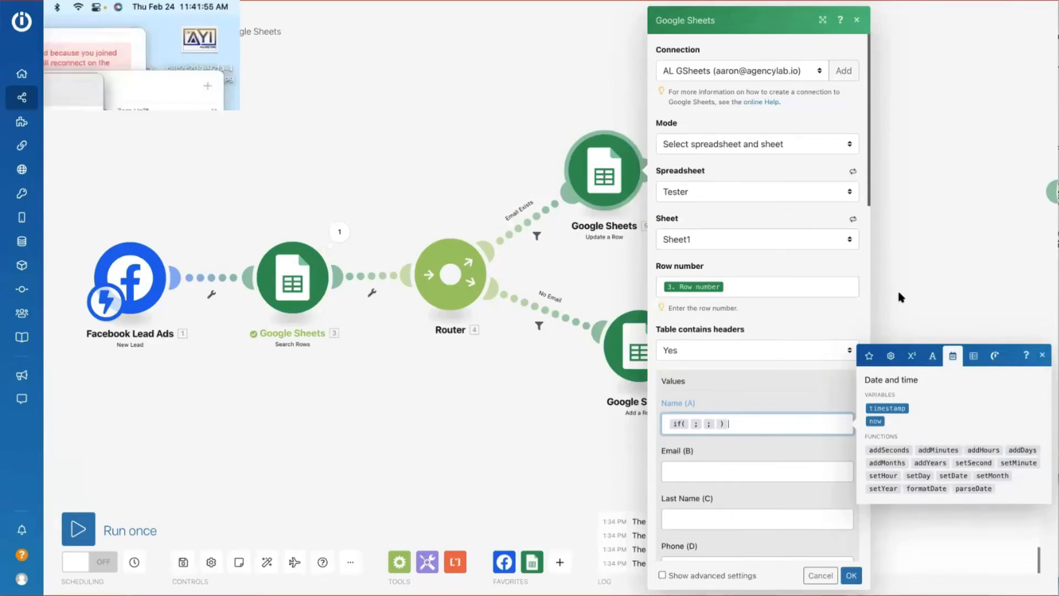
click(300, 516)
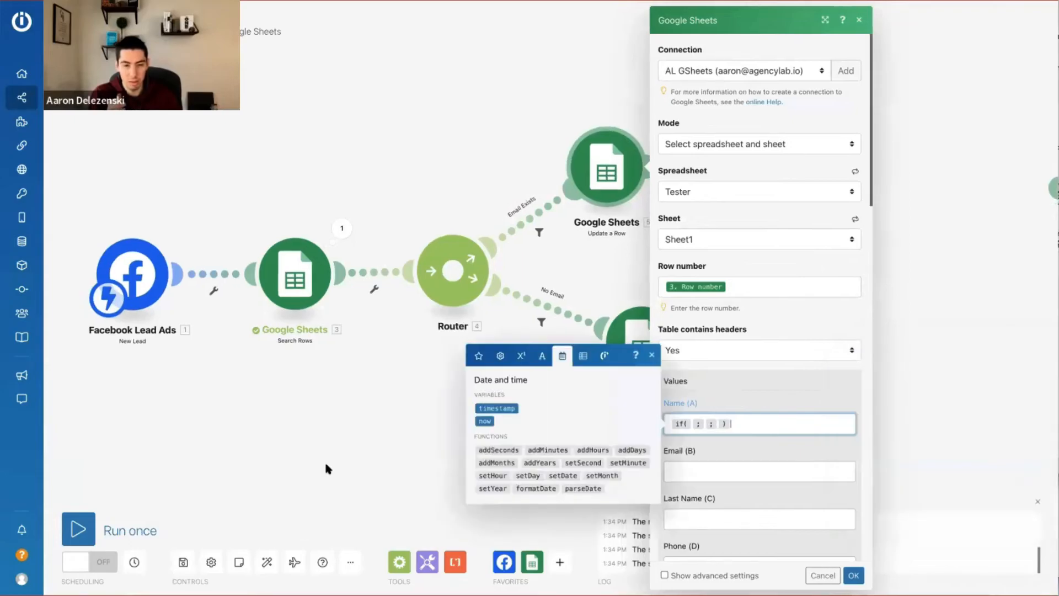